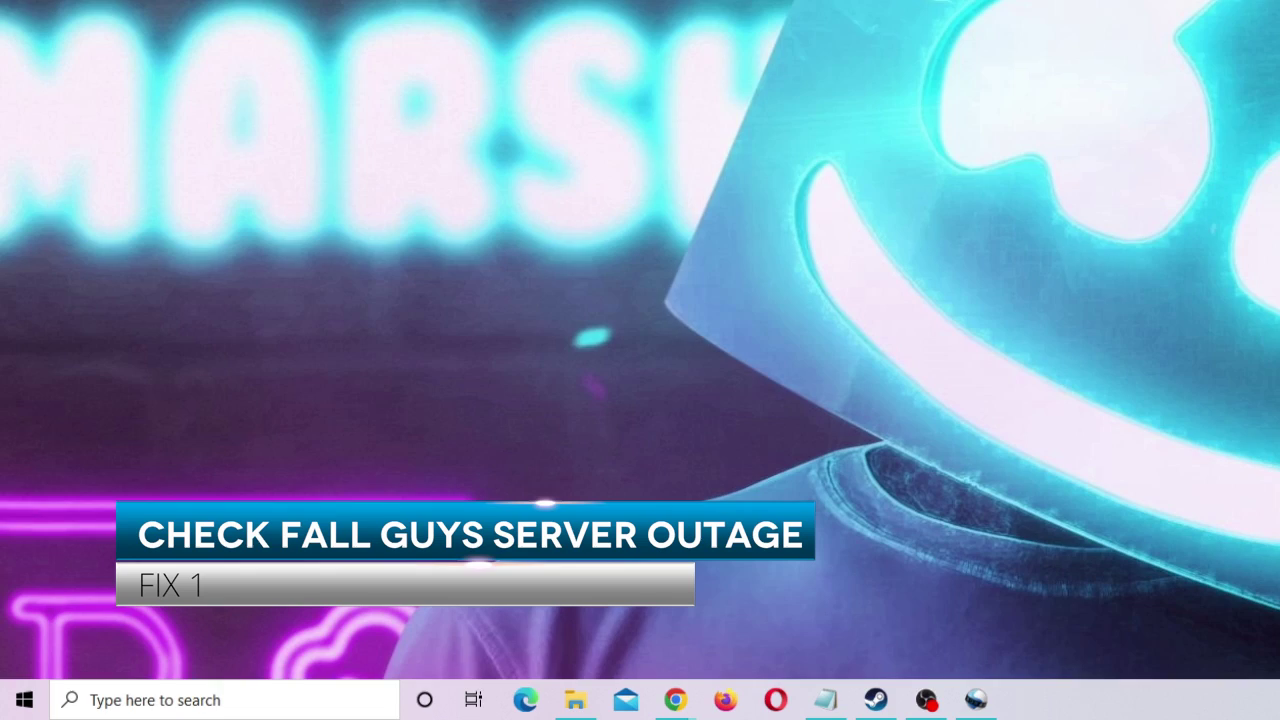
# - Bring the browser back up and scroll through the Fall Guys Twitter page
pyautogui.moveTo(692, 698)
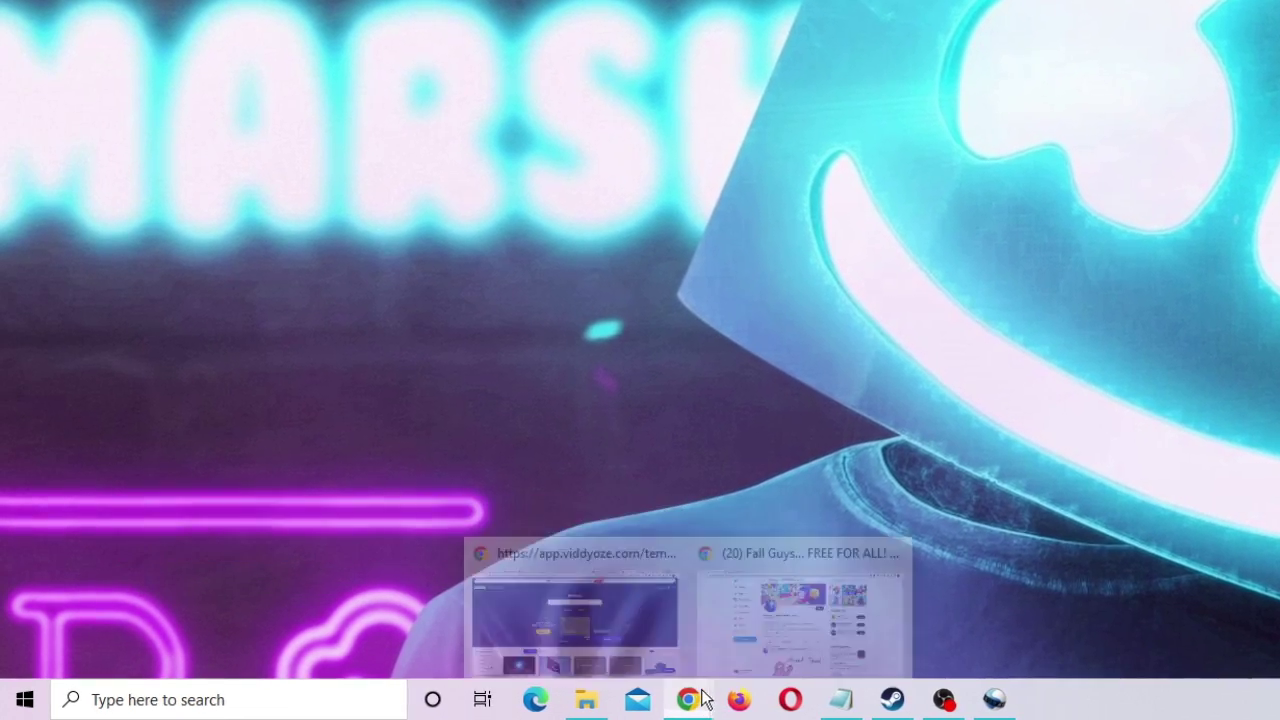
pyautogui.click(783, 645)
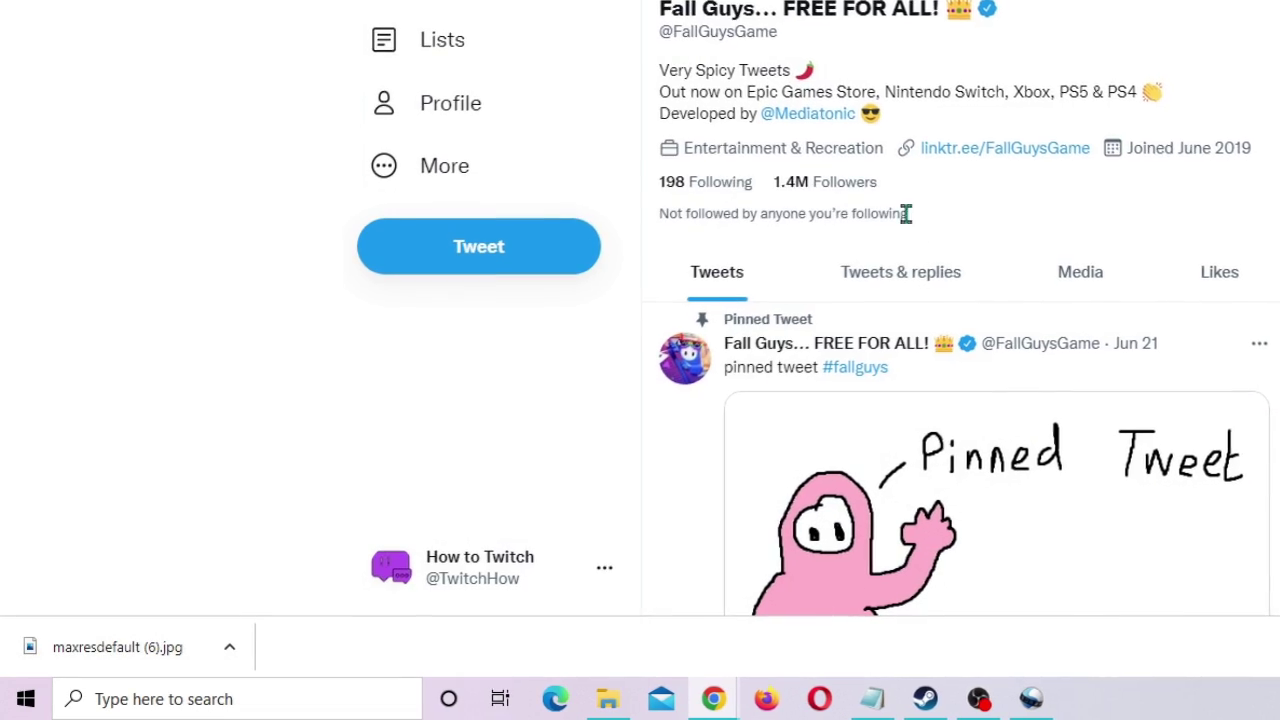
pyautogui.scroll(-5, 905, 213)
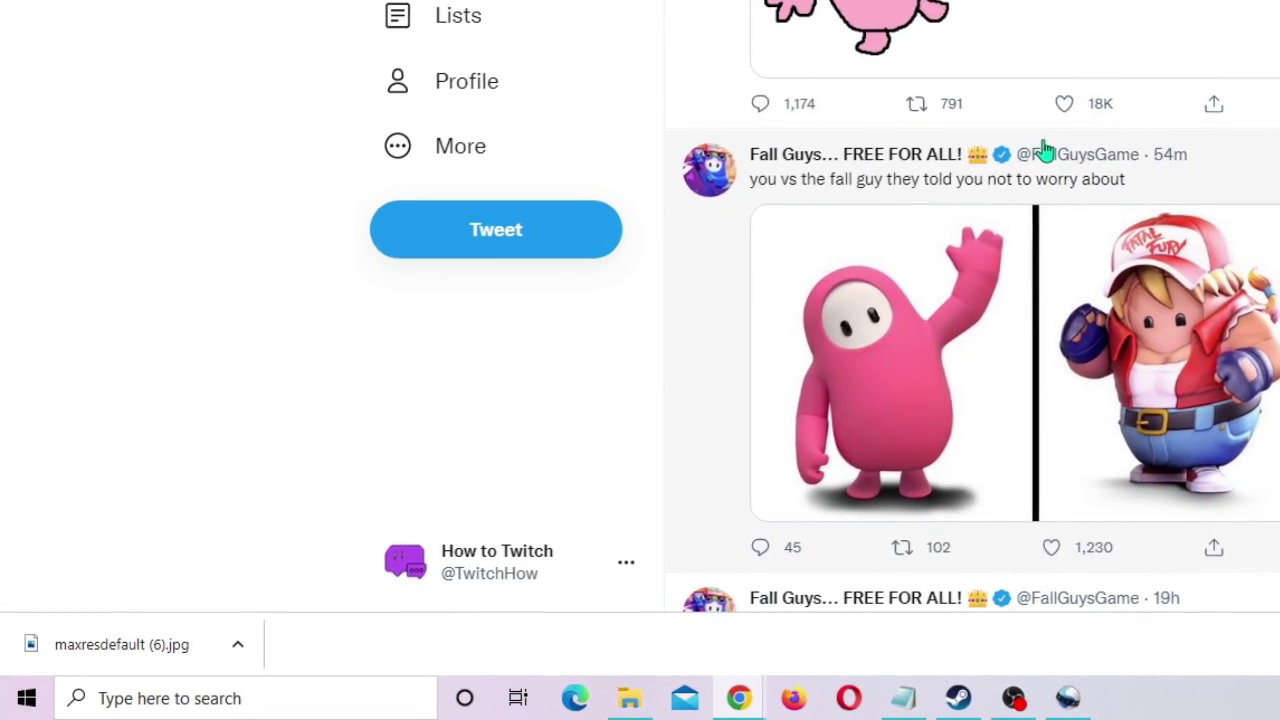
pyautogui.scroll(2, 1045, 148)
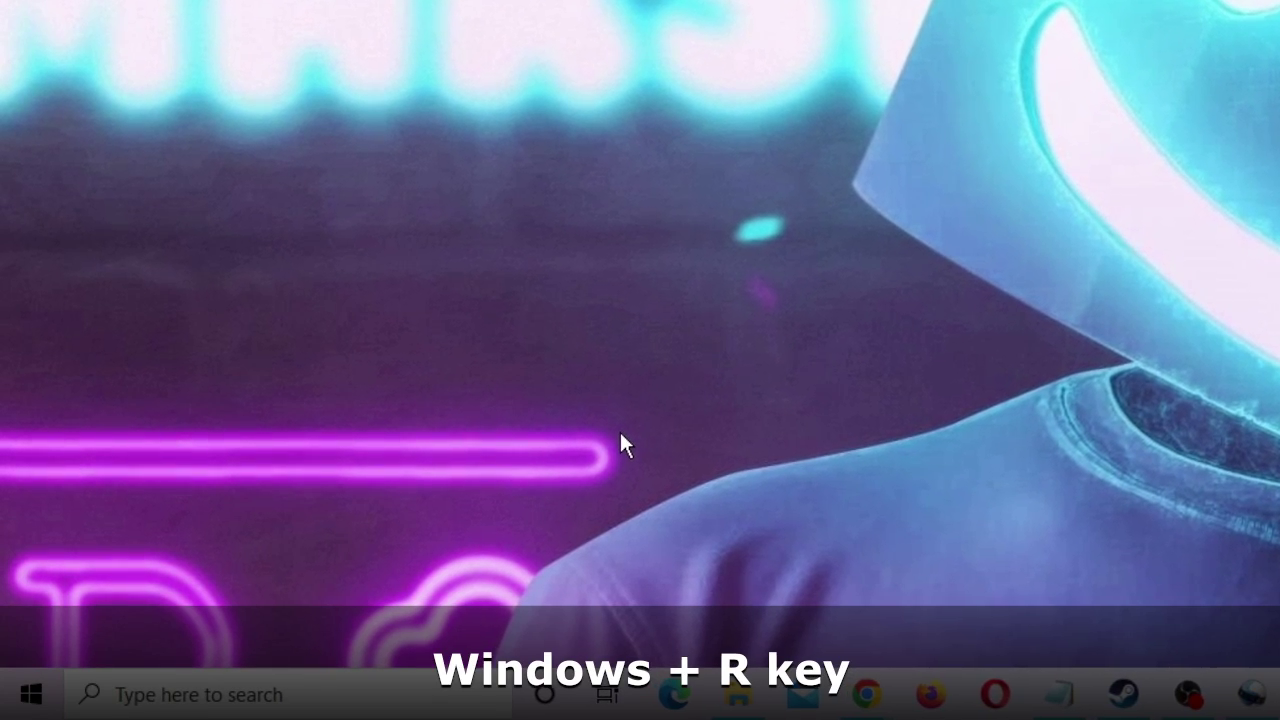
# - Open Programs and Features with the appwiz.cpl Run command
pyautogui.press('super+r')
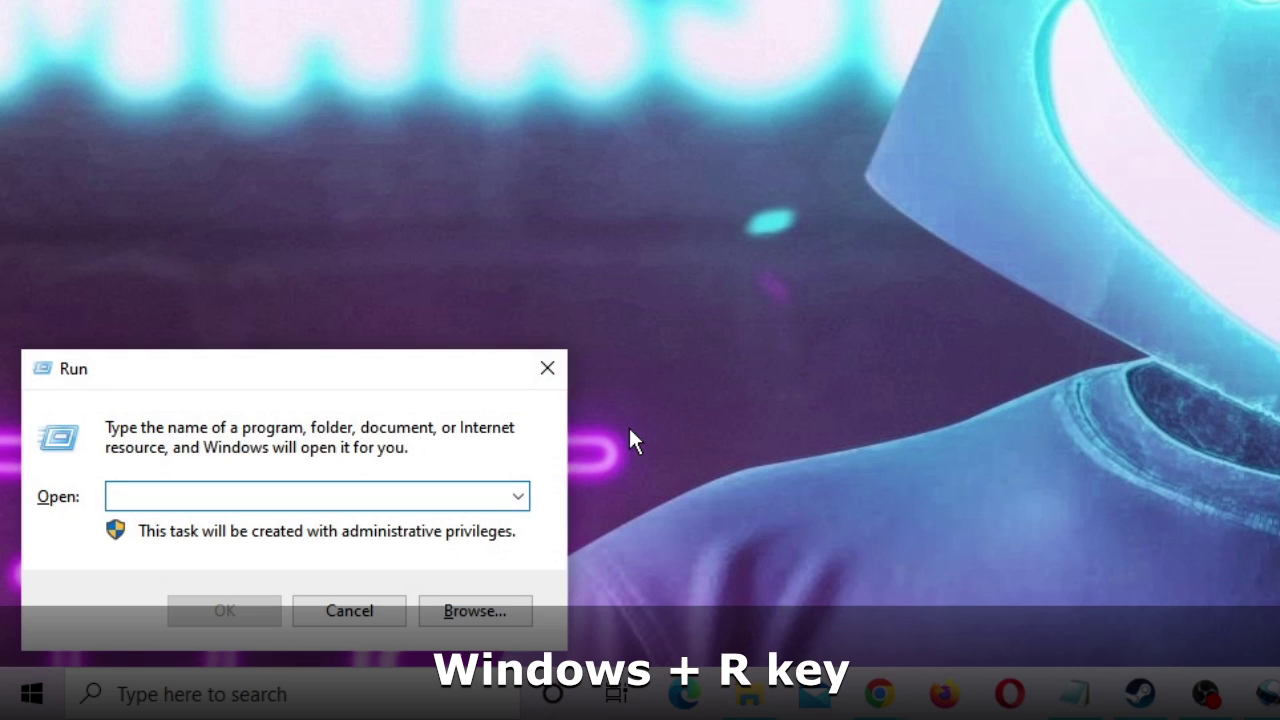
pyautogui.write('appwiz.cpl')
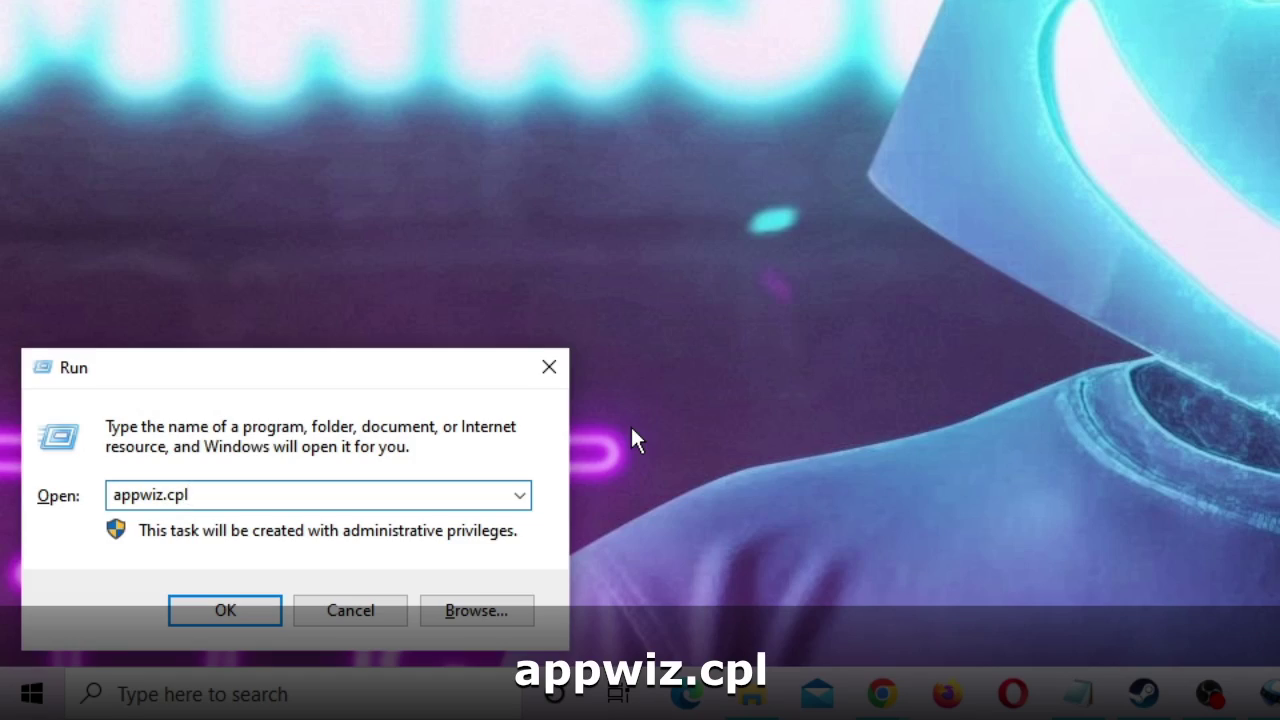
pyautogui.click(238, 608)
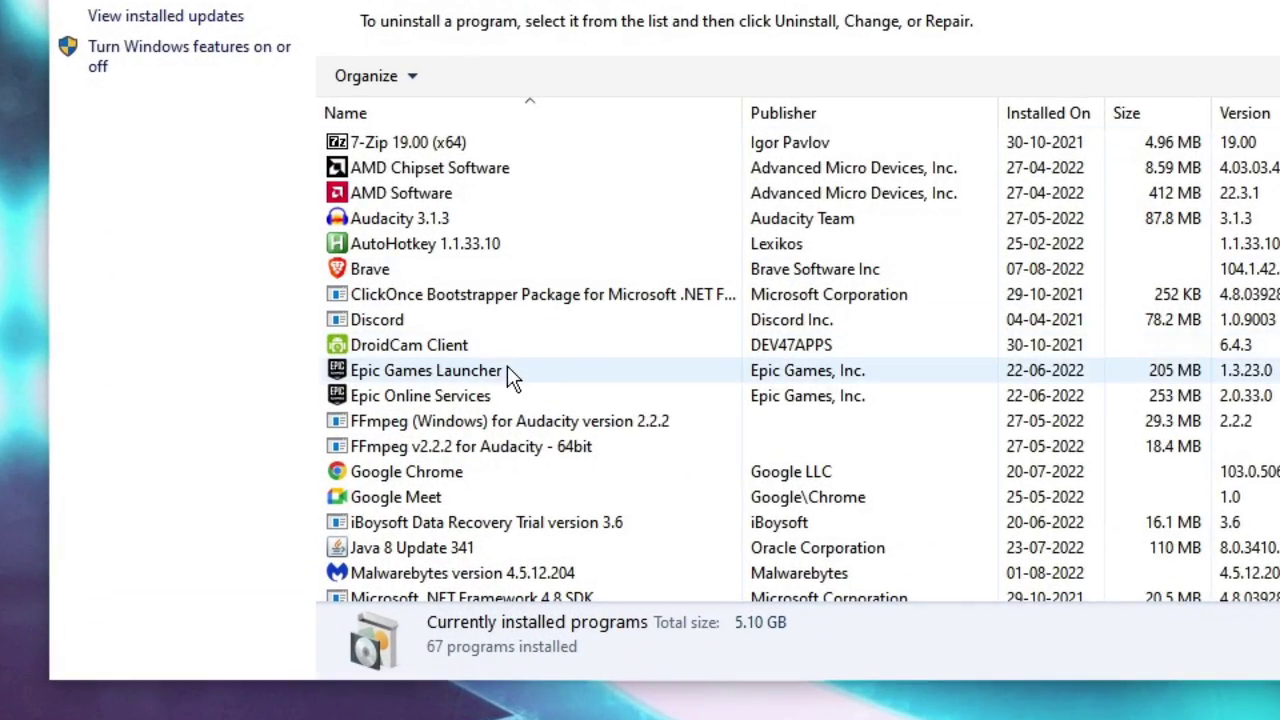
# - Look over the Visual C++ 2008 x64 and 2015-2019 x86 redistributable entries
pyautogui.scroll(-8, 512, 375)
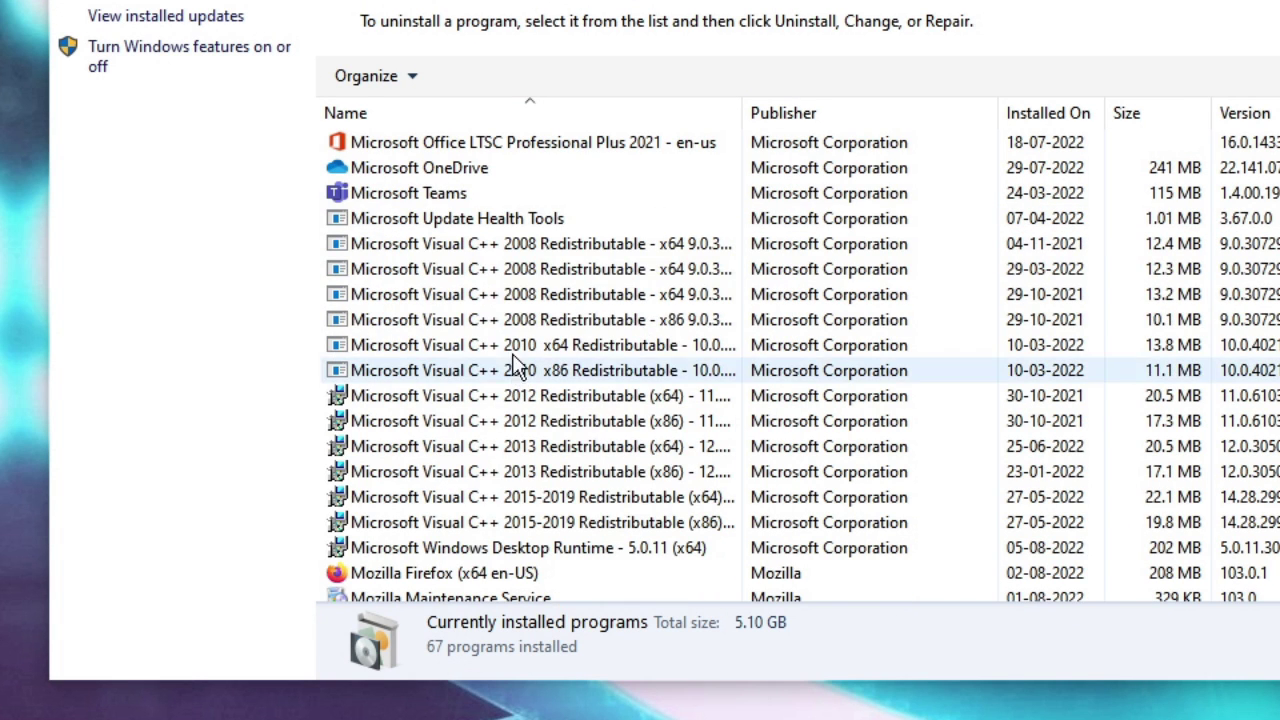
pyautogui.click(488, 272)
pyautogui.click(452, 250)
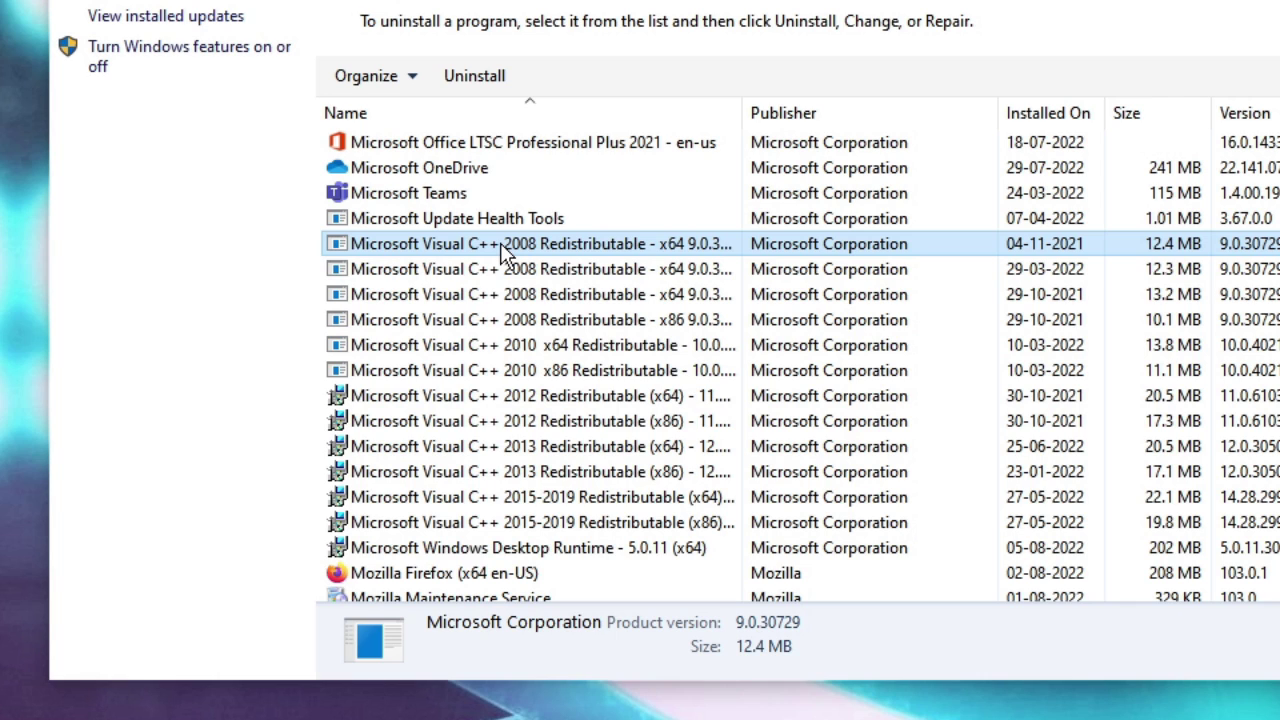
pyautogui.click(465, 294)
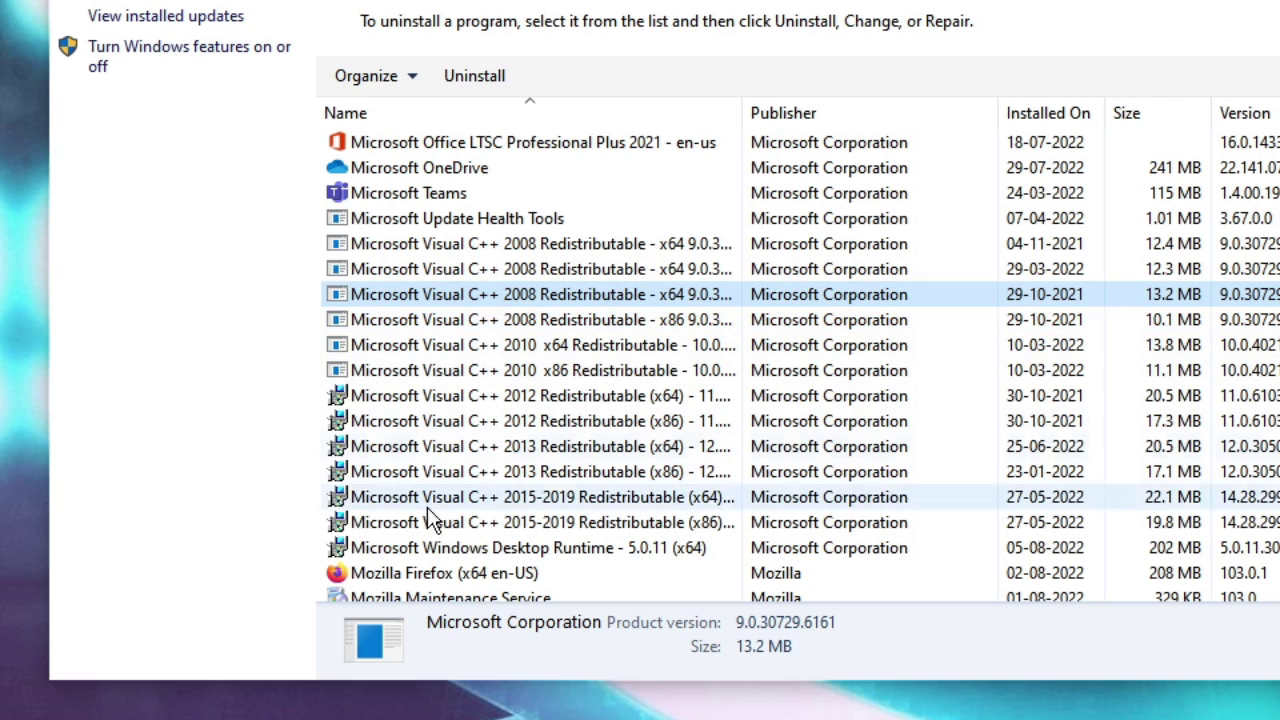
pyautogui.click(476, 524)
pyautogui.click(442, 248)
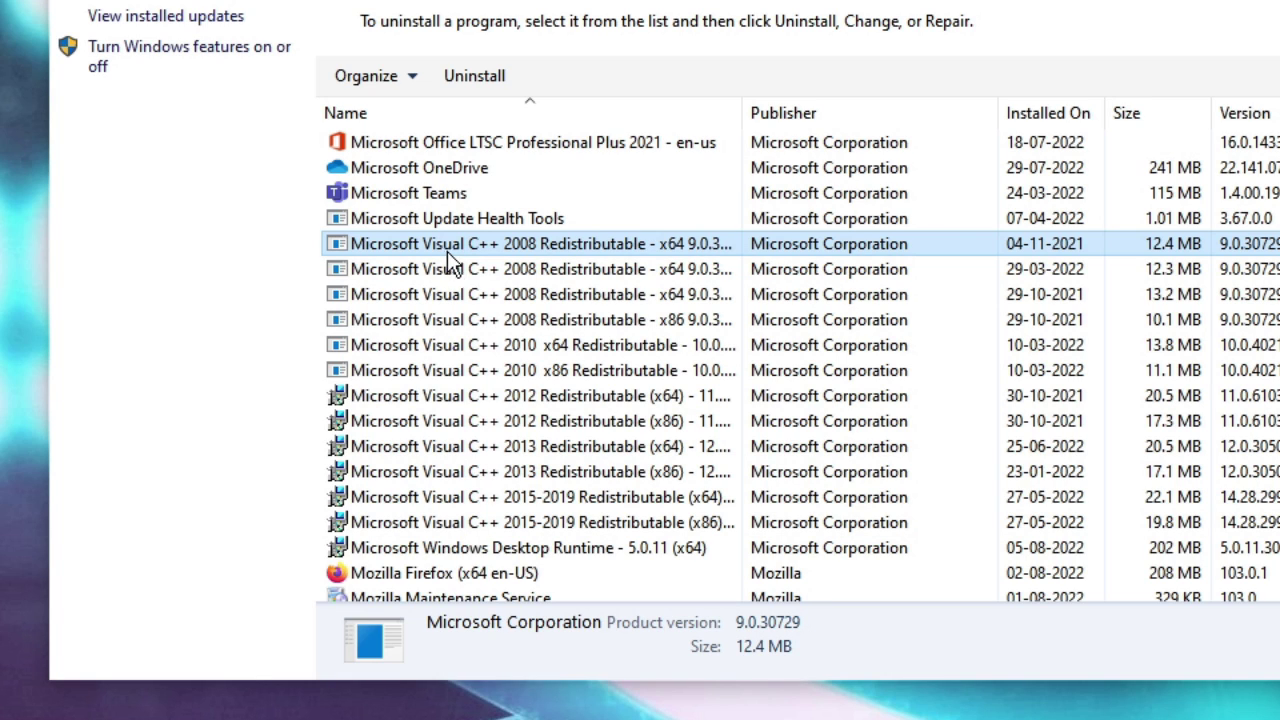
# - Start uninstalling the Visual C++ 2008 x64 redistributable, cancel it, then select the next entry
pyautogui.rightClick(480, 241)
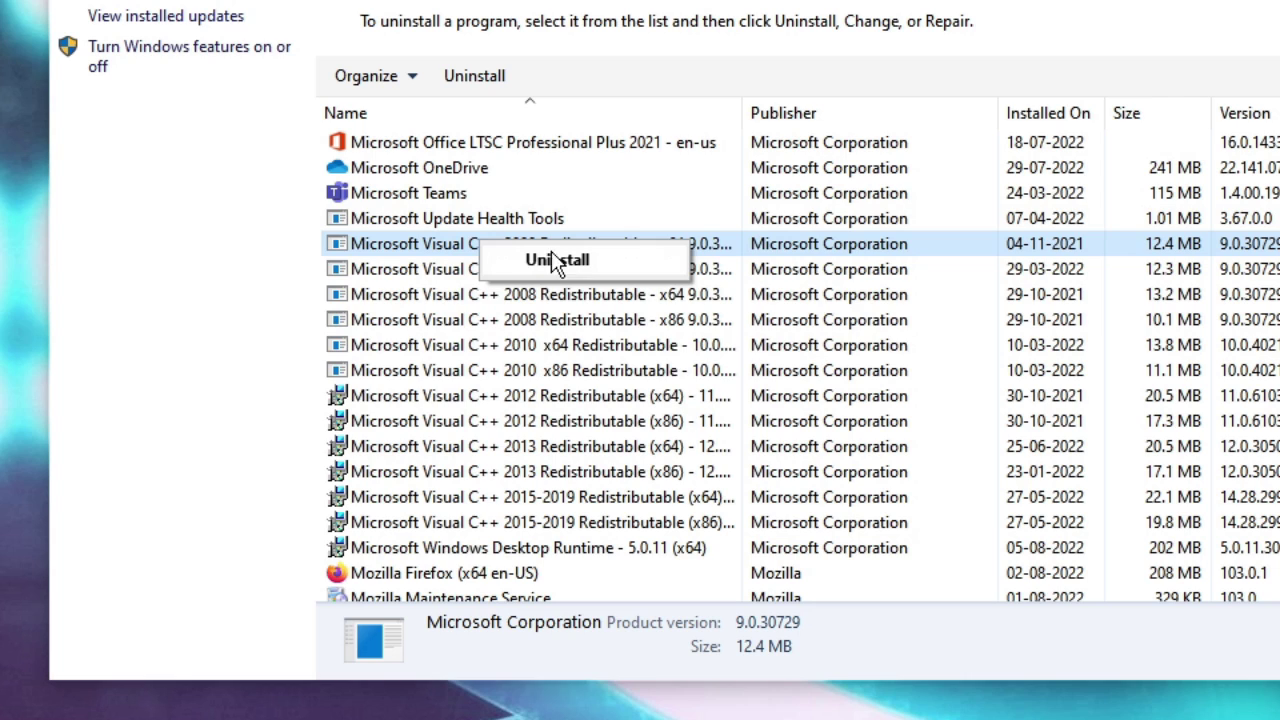
pyautogui.click(548, 262)
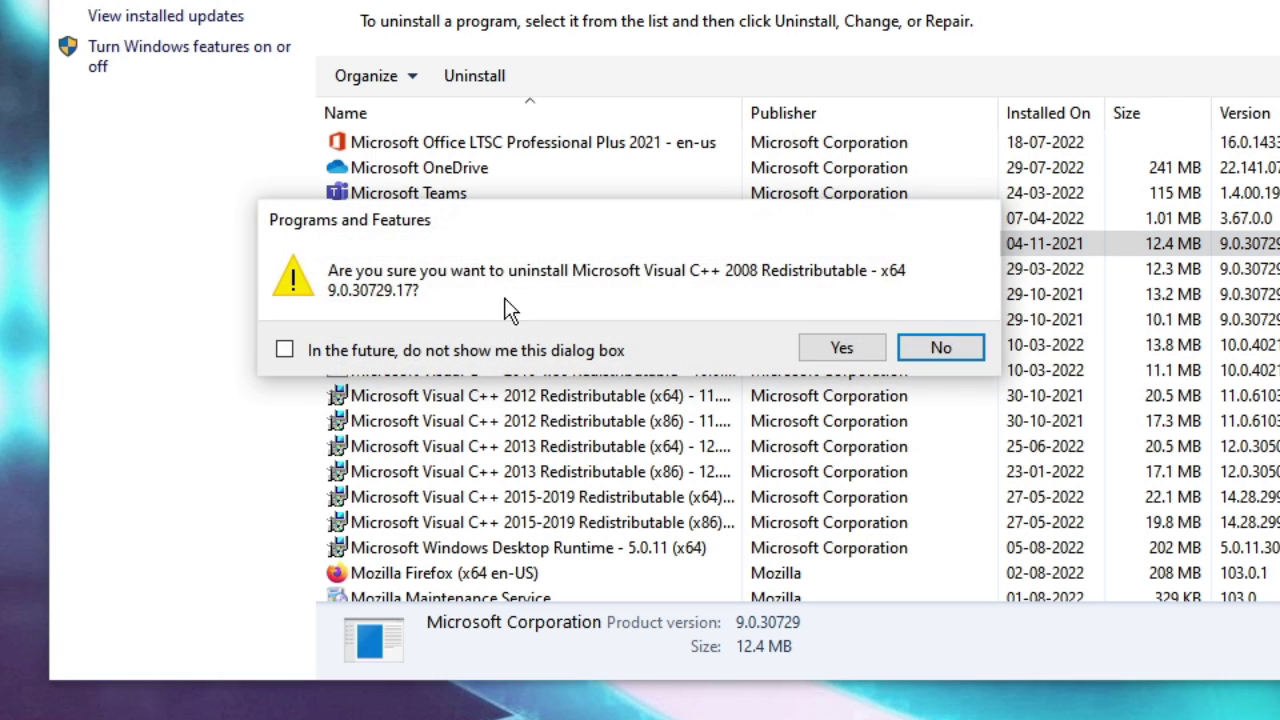
pyautogui.click(942, 347)
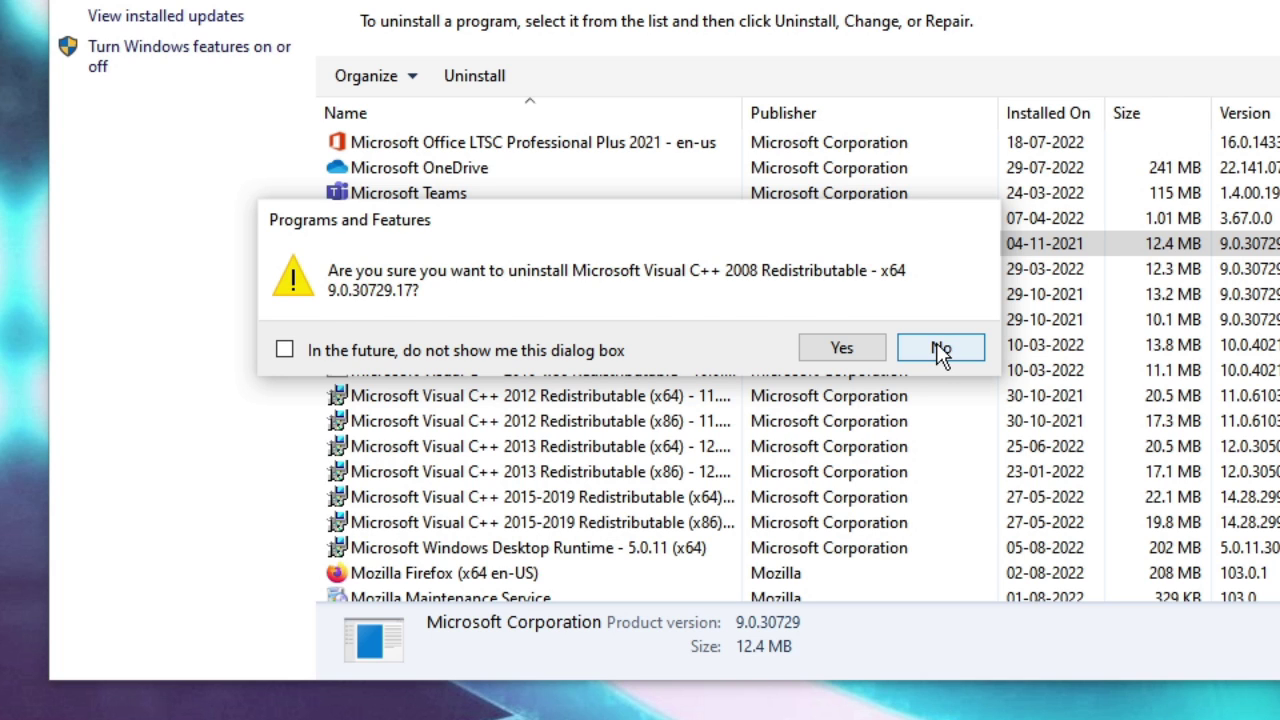
pyautogui.press('Down')
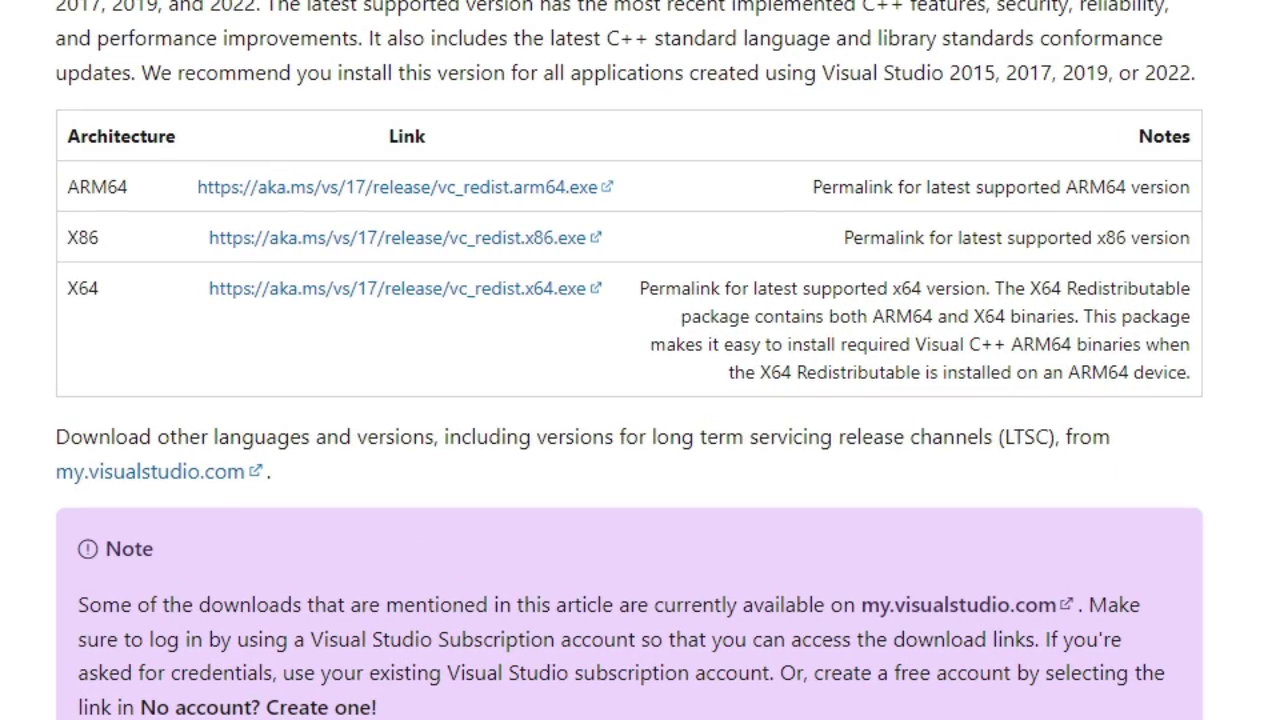
# - Scroll the Visual C++ Redistributable downloads page, then minimize Chrome and Programs and Features
pyautogui.scroll(5, 406, 114)
pyautogui.scroll(-4, 349, 143)
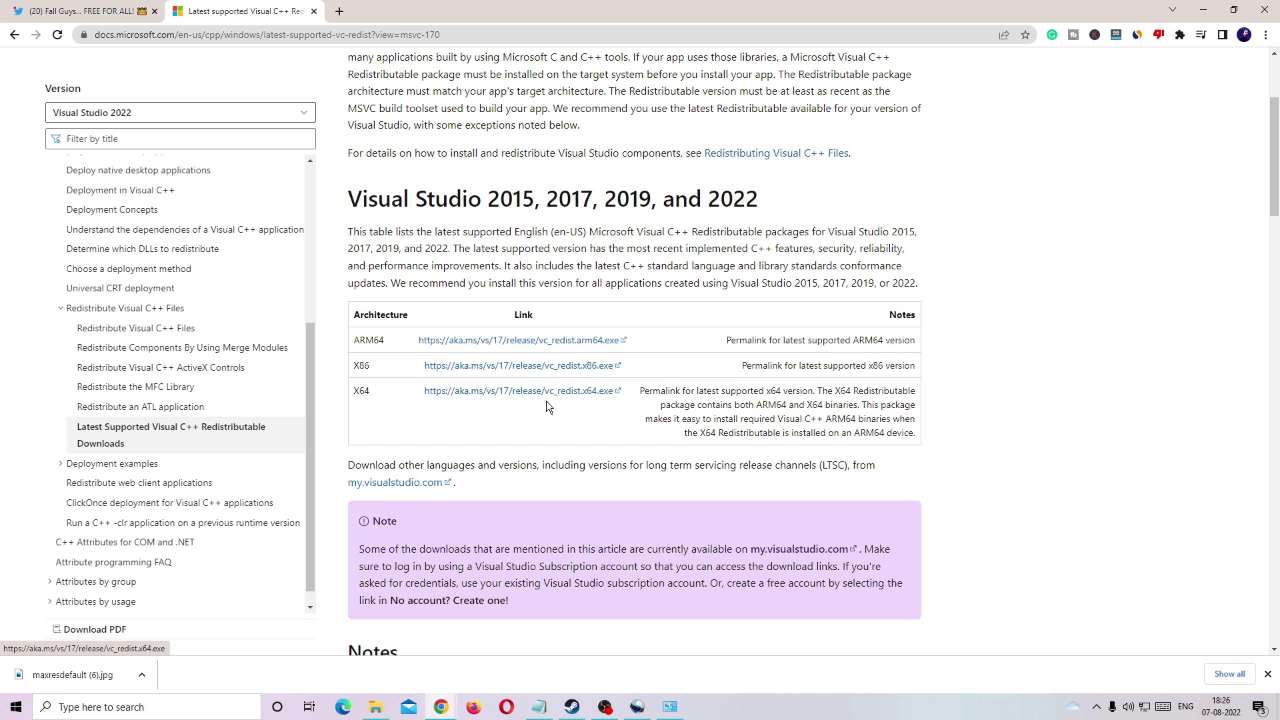
pyautogui.click(1202, 11)
pyautogui.click(1016, 113)
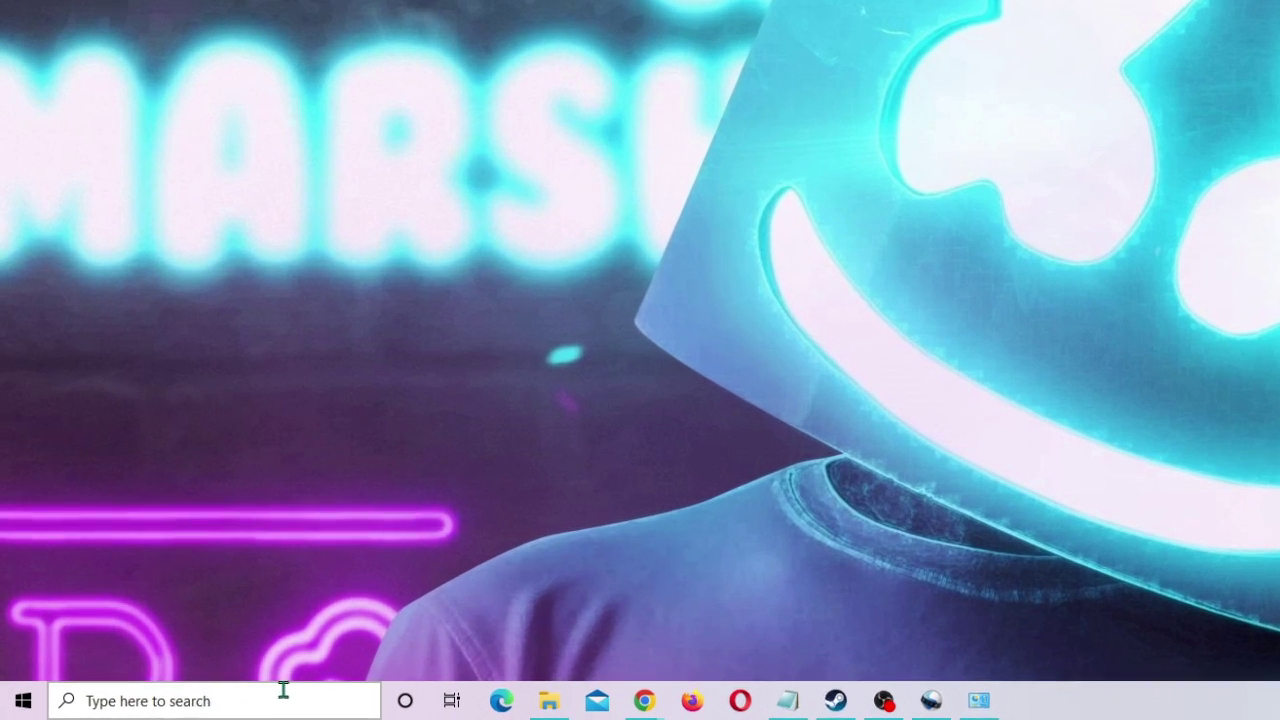
# - Run sfc /scannow in an administrator Command Prompt and minimize the running console
pyautogui.click(196, 711)
pyautogui.write('cmd')
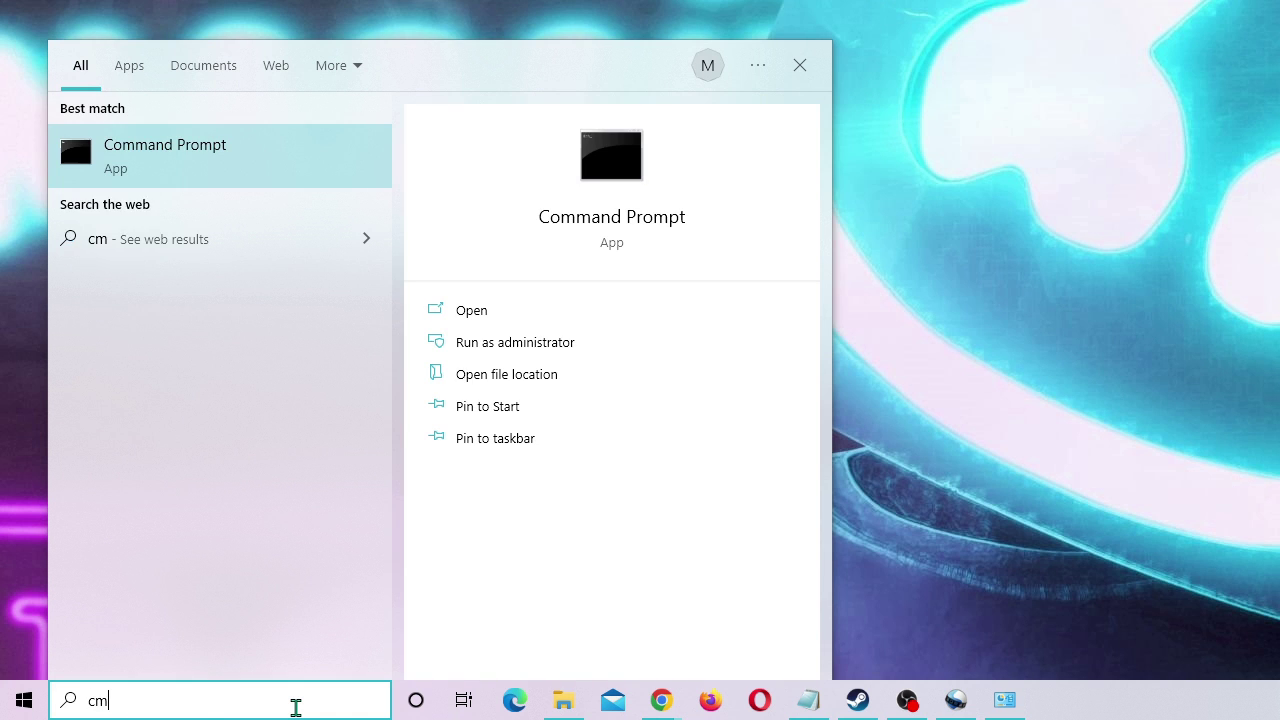
pyautogui.click(515, 342)
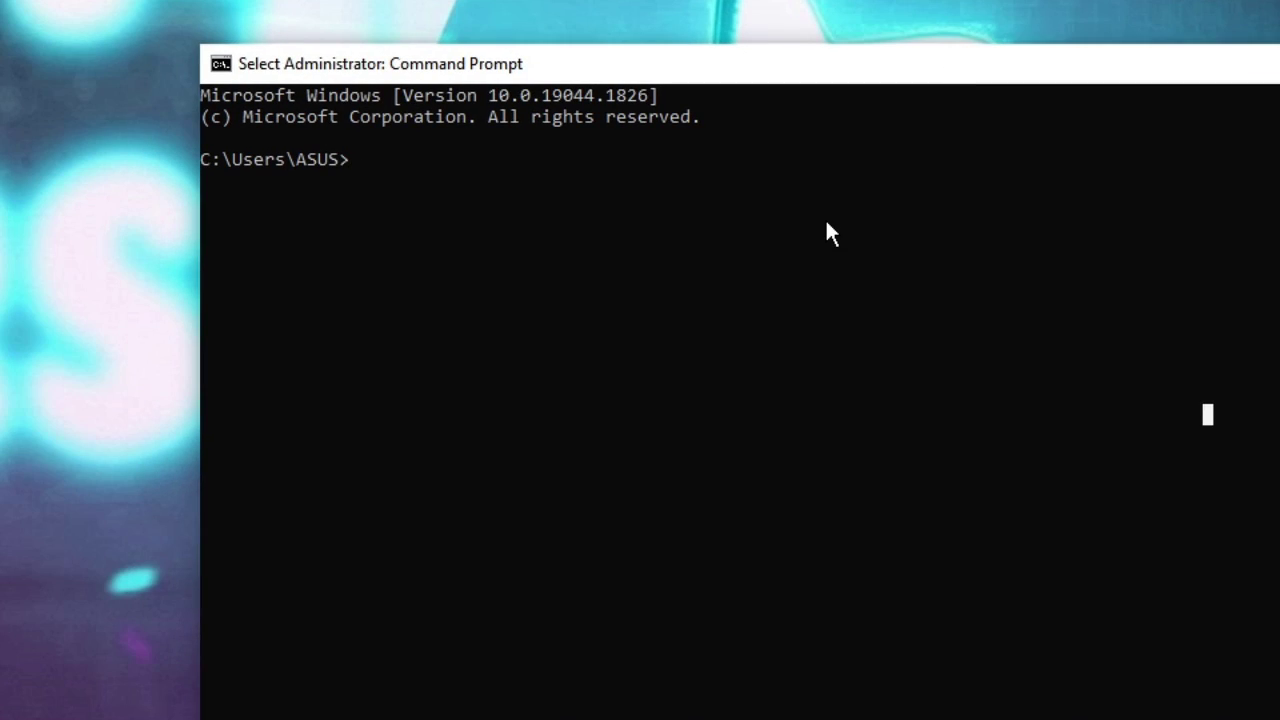
pyautogui.write('sfc /scannow')
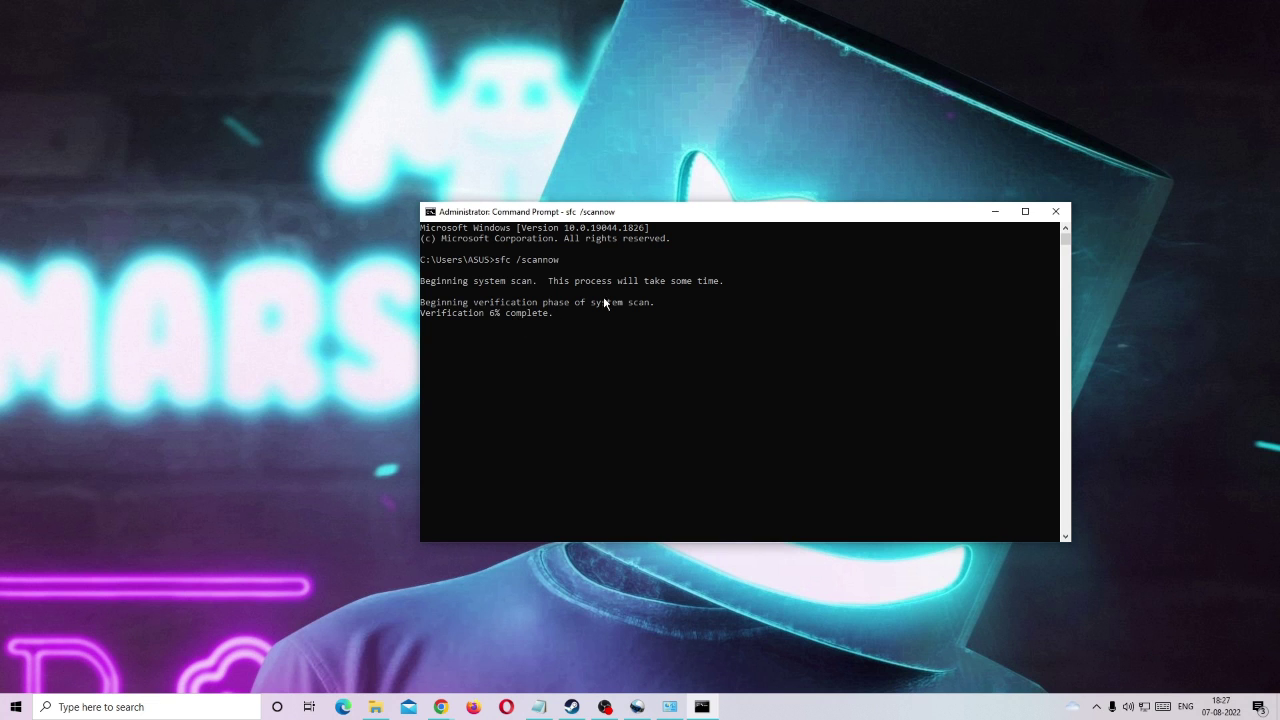
pyautogui.click(998, 212)
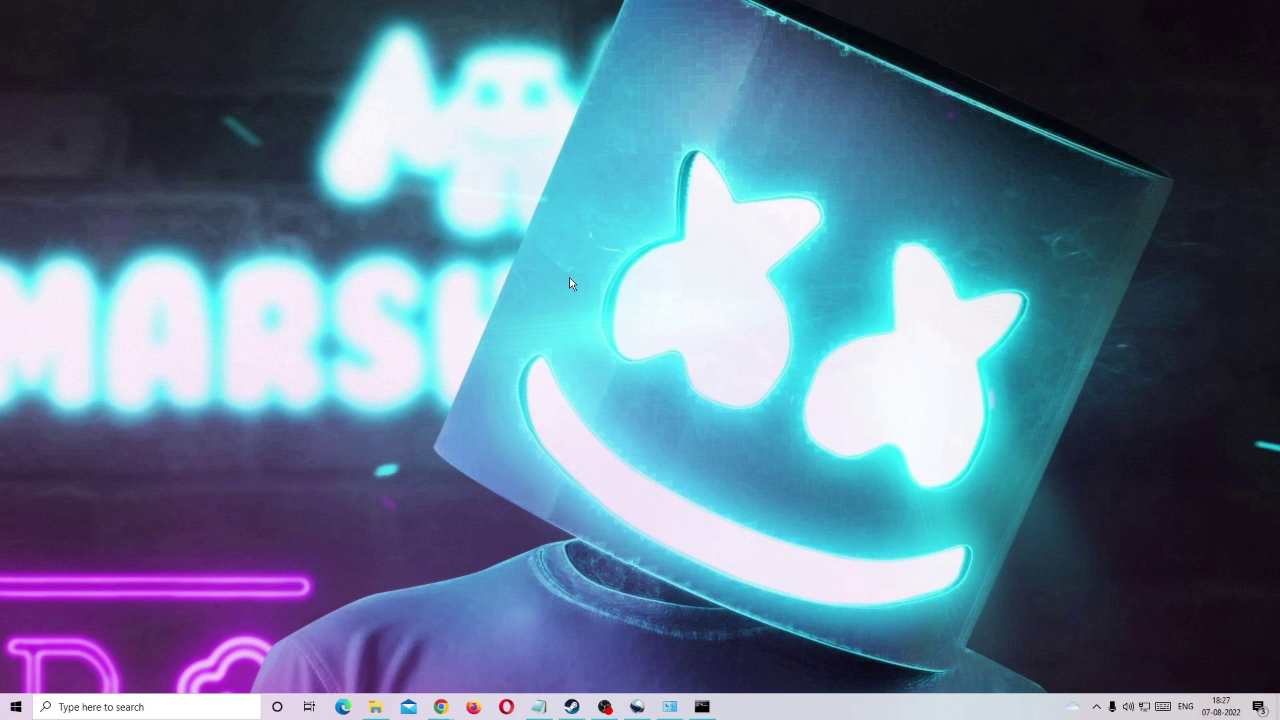
# - Open a second administrator Command Prompt and move it toward the screen centre
pyautogui.click(198, 708)
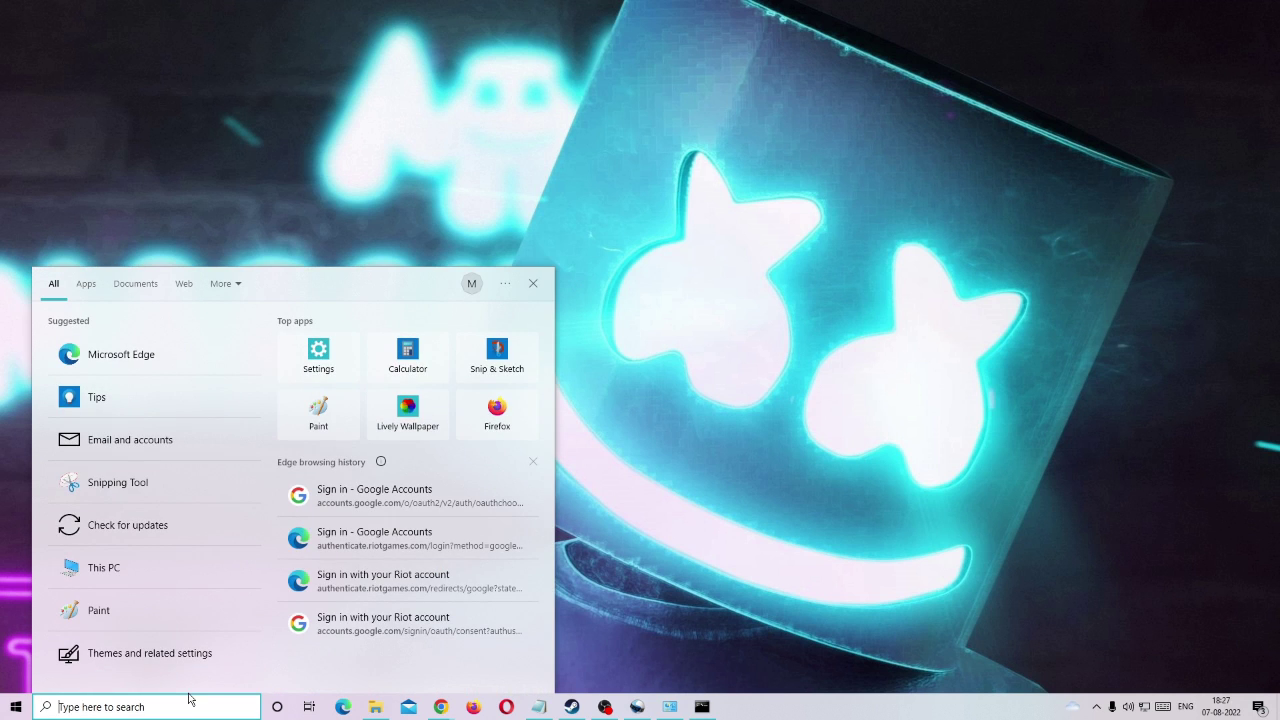
pyautogui.write('cmd')
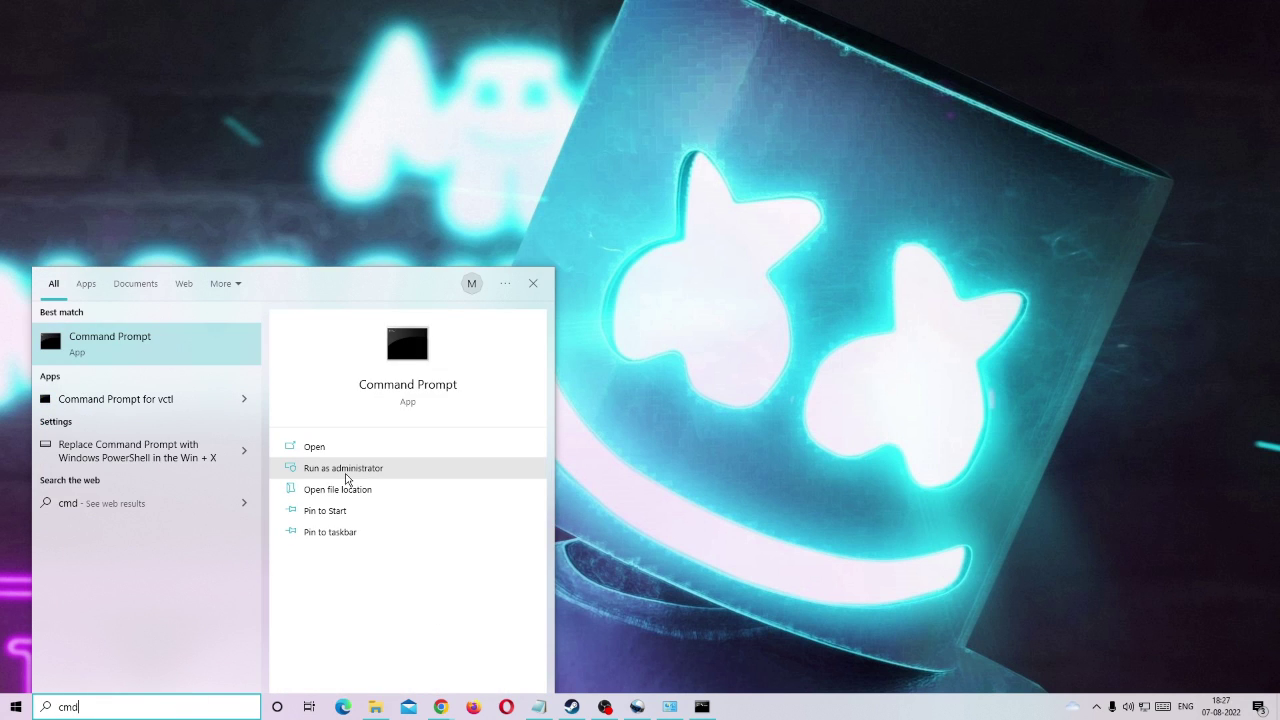
pyautogui.click(386, 472)
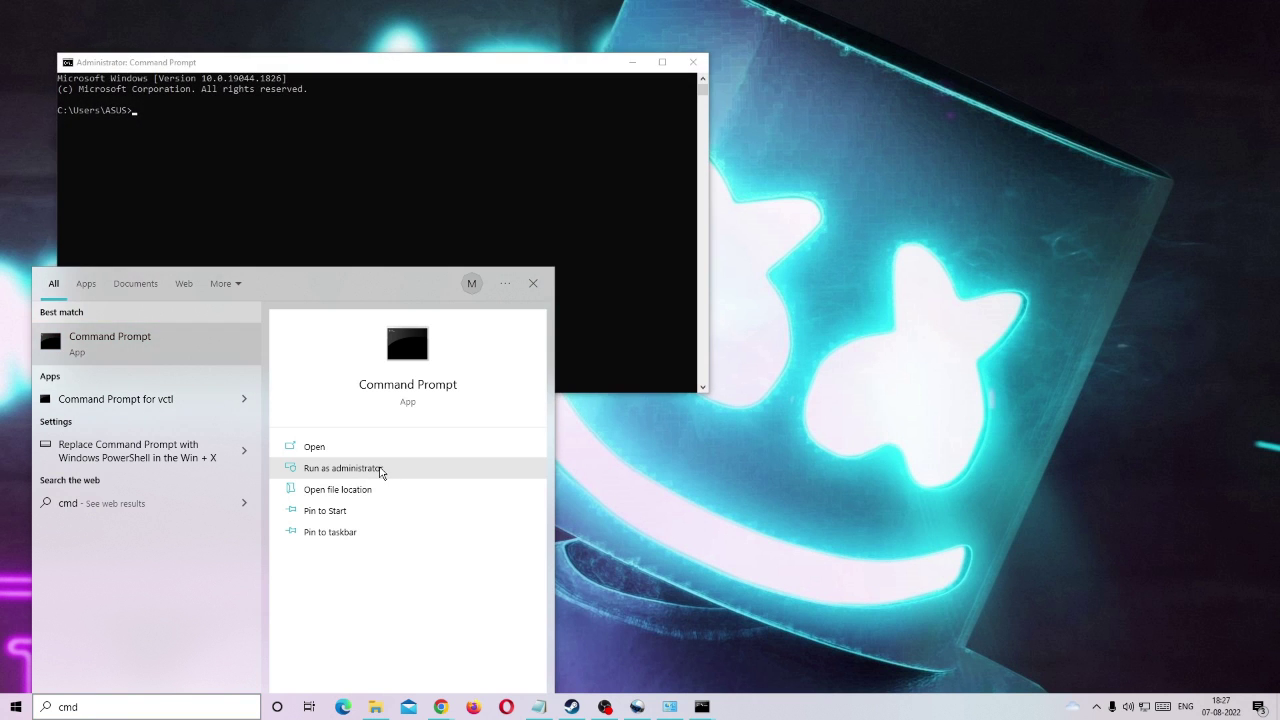
pyautogui.moveTo(543, 60); pyautogui.dragTo(871, 189)
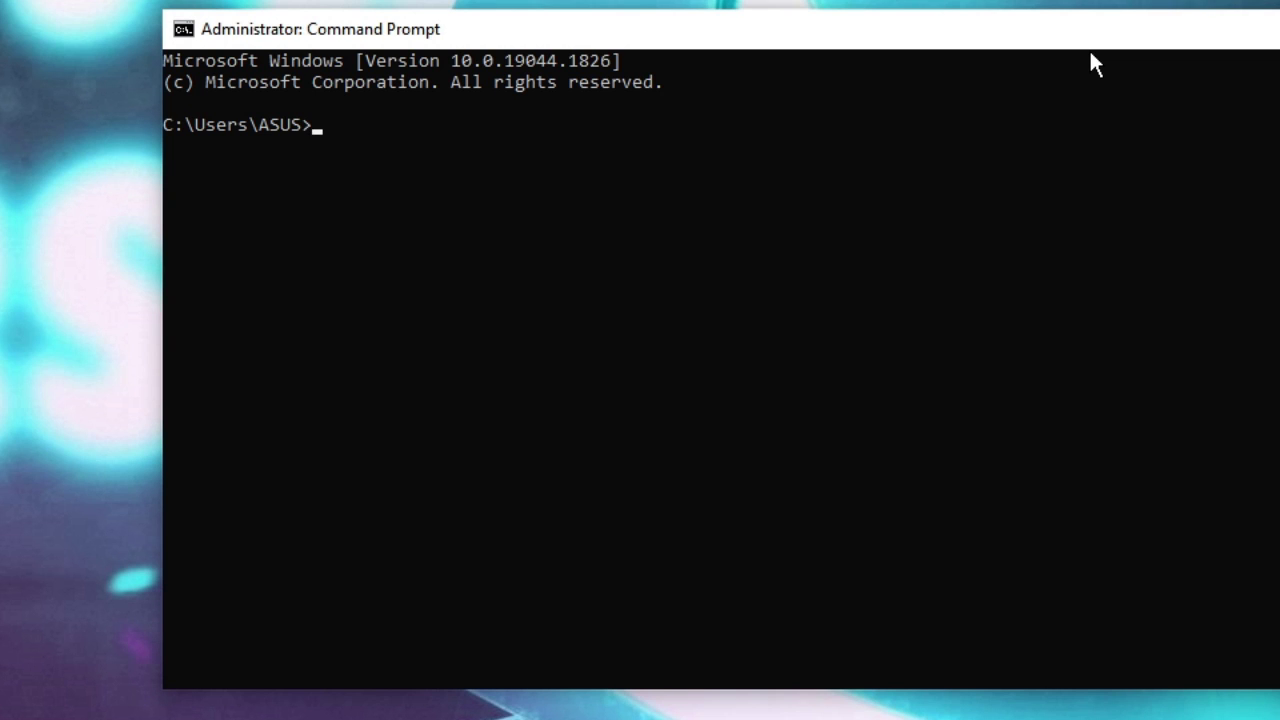
pyautogui.click(446, 170)
pyautogui.click(328, 102)
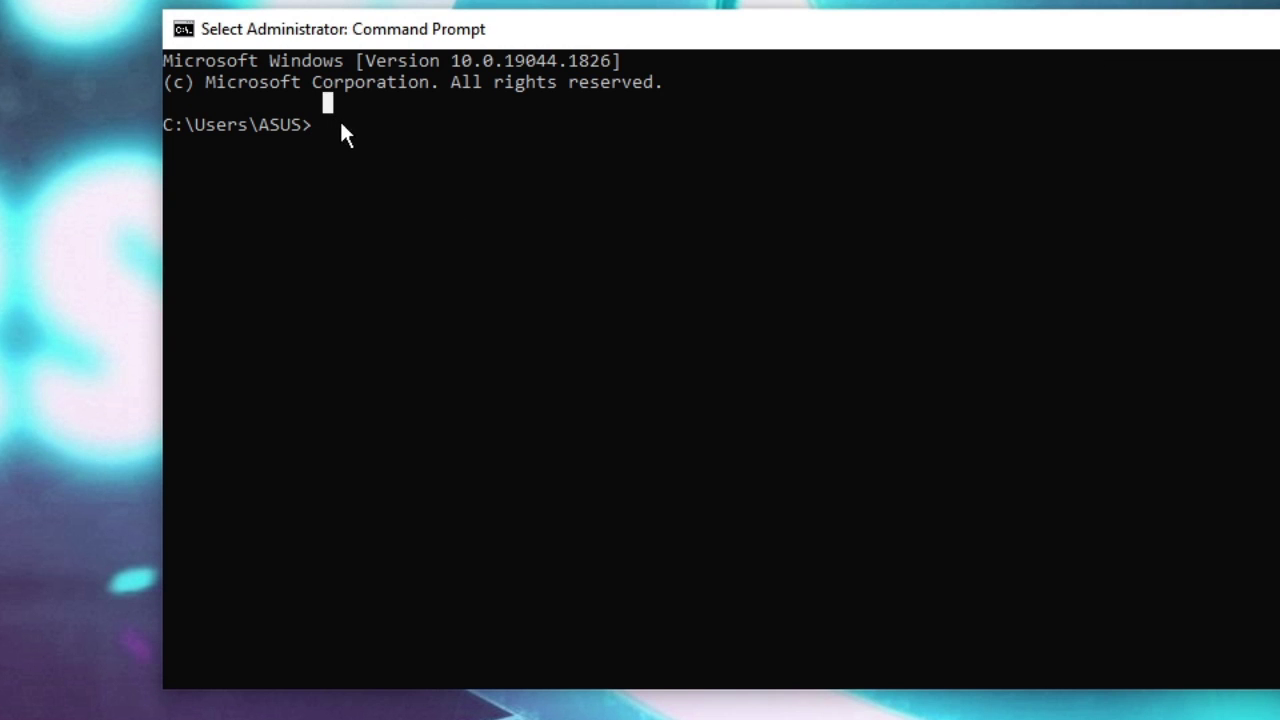
pyautogui.click(339, 140)
# - Run ipconfig /flushdns and then netsh winsock reset
pyautogui.write('ip')
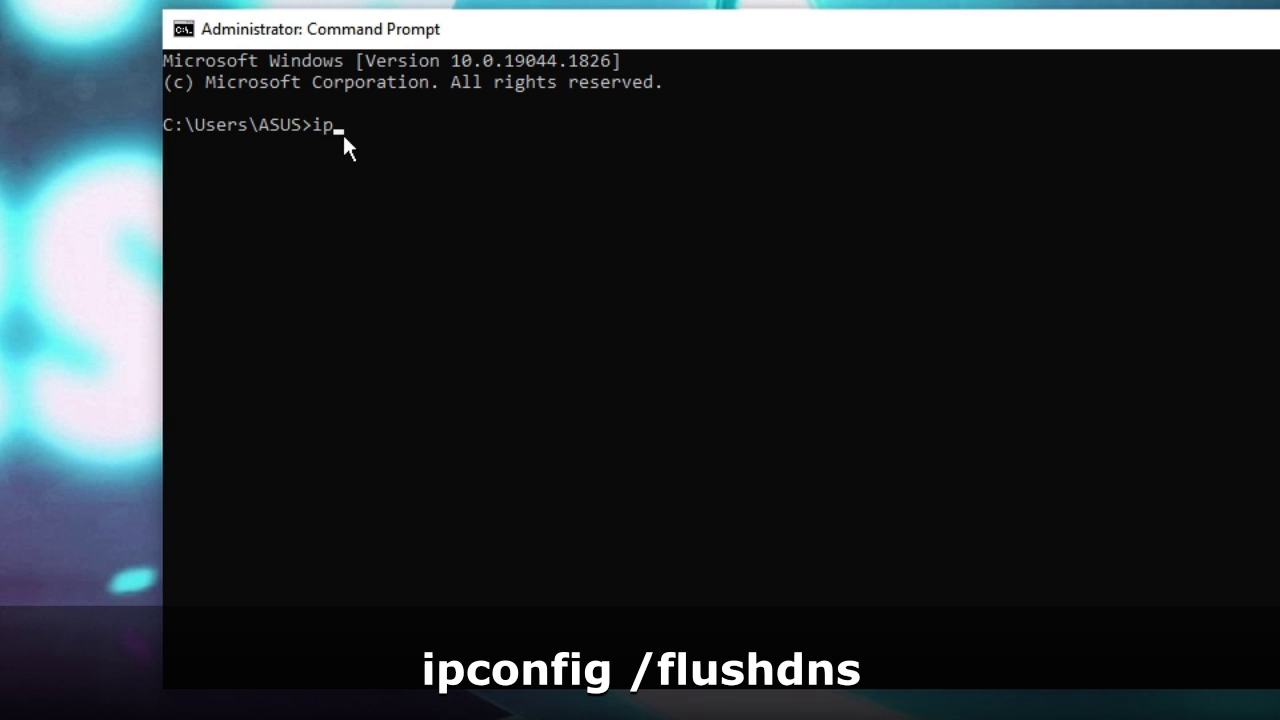
pyautogui.write('cofnig')
pyautogui.press('BackSpace')
pyautogui.press('BackSpace')
pyautogui.write('nfig /flushdns')
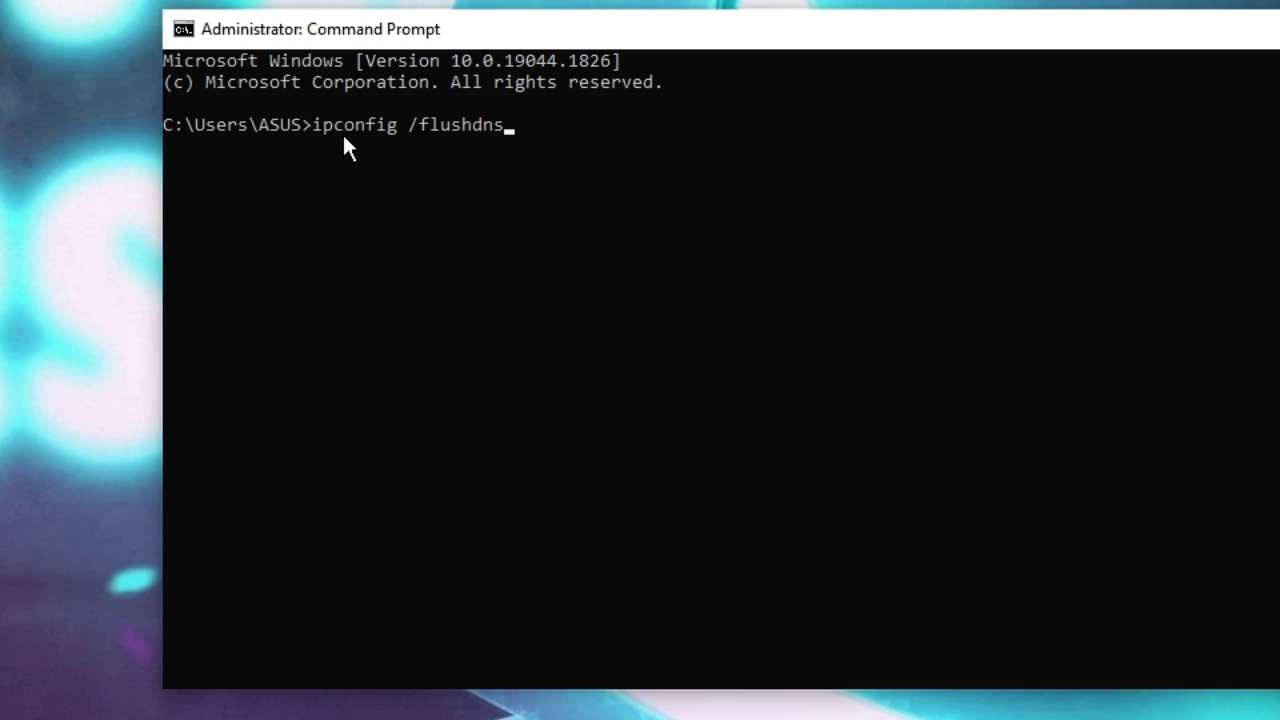
pyautogui.press('Return')
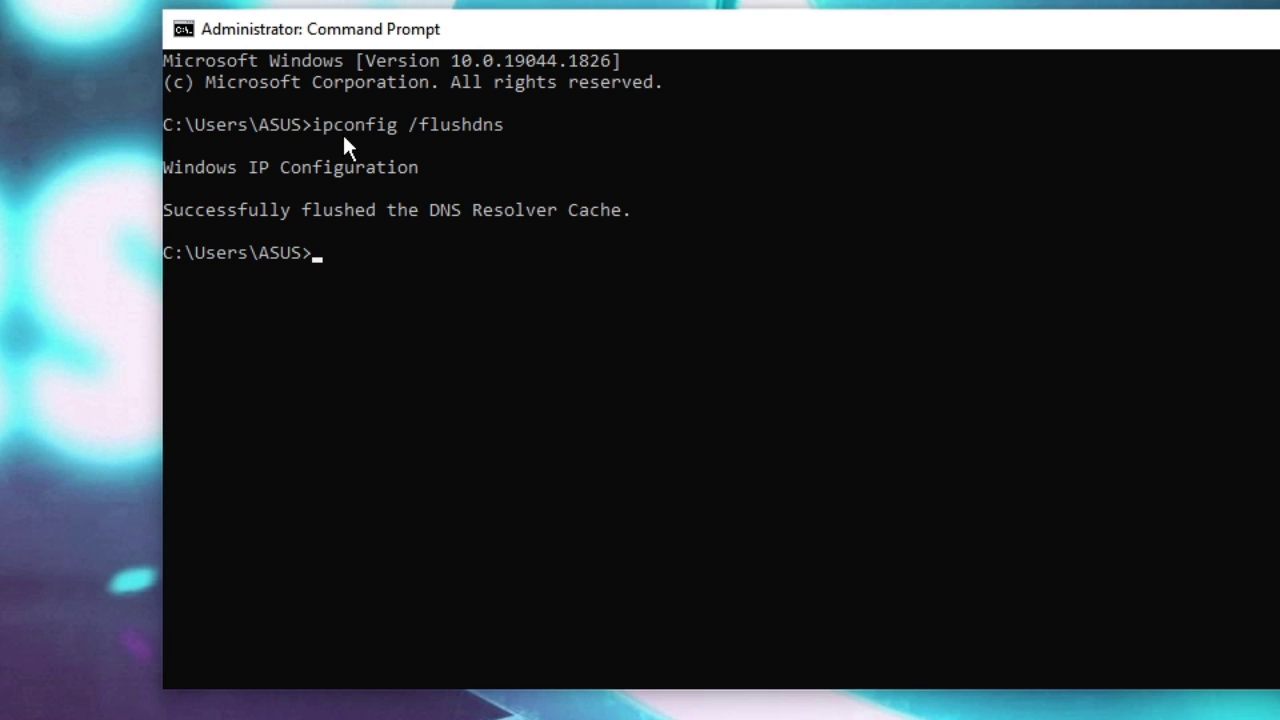
pyautogui.write('netsh ')
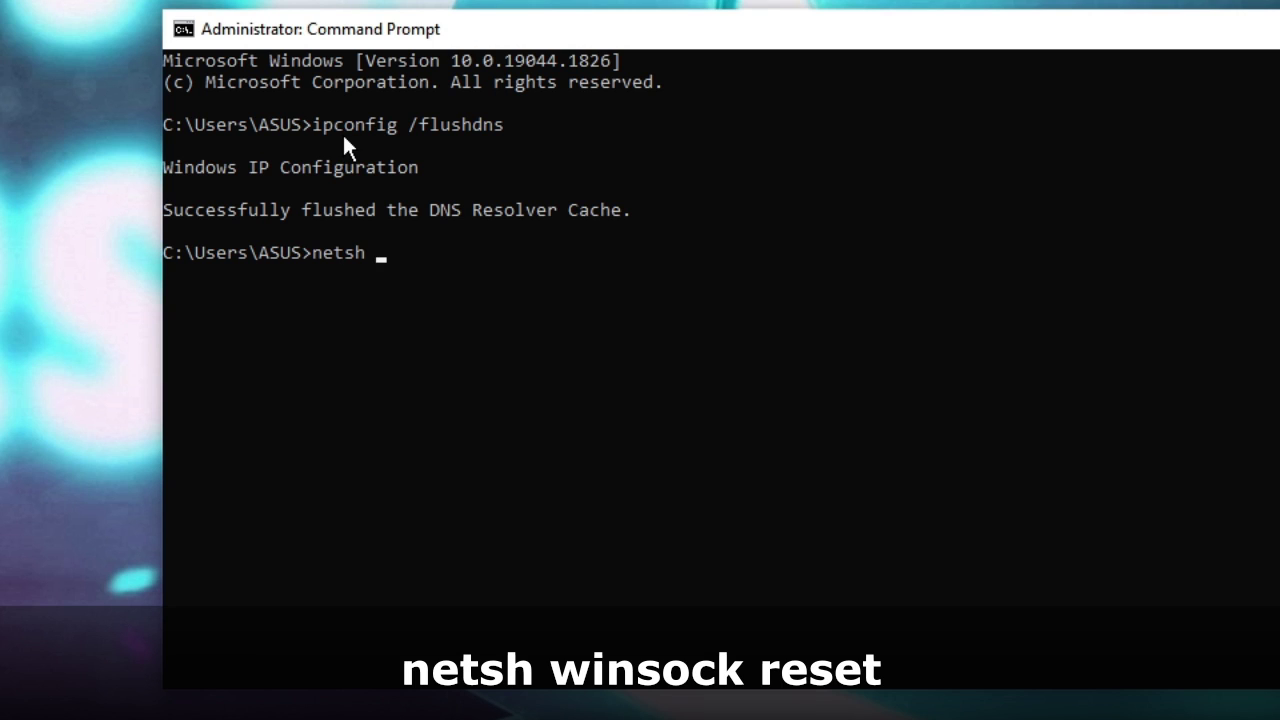
pyautogui.write('winsock reset')
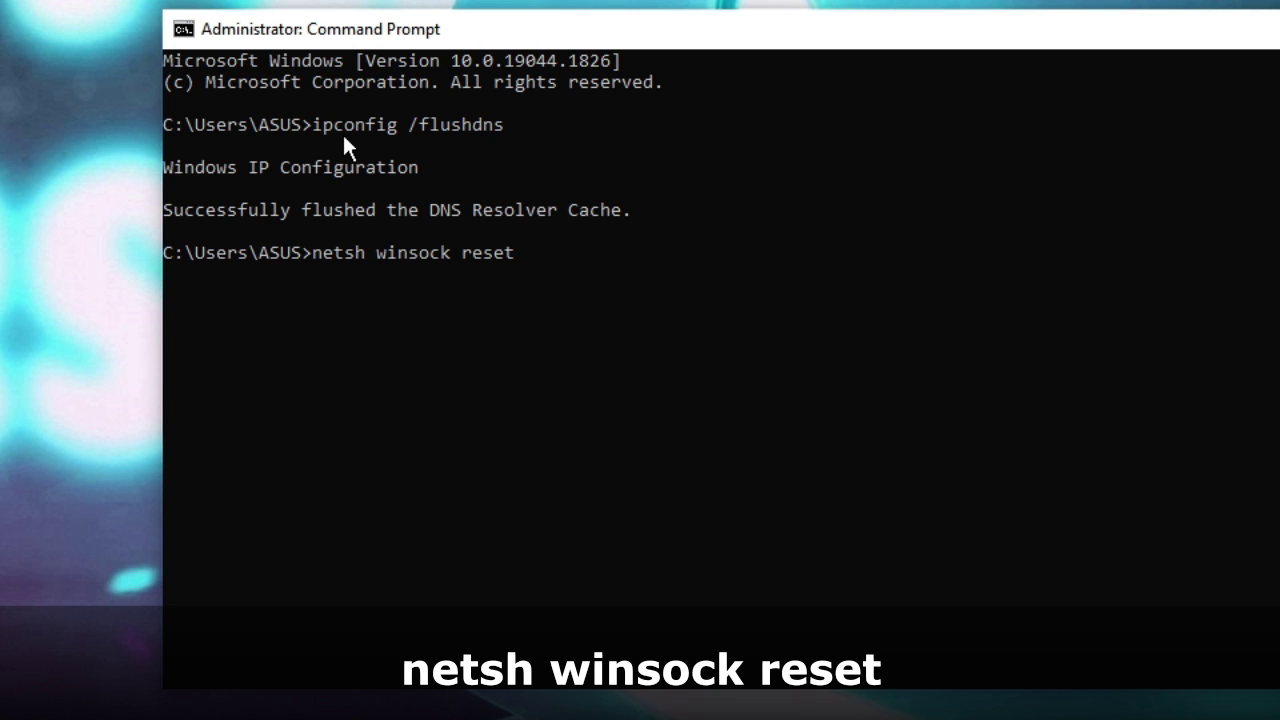
pyautogui.press('Return')
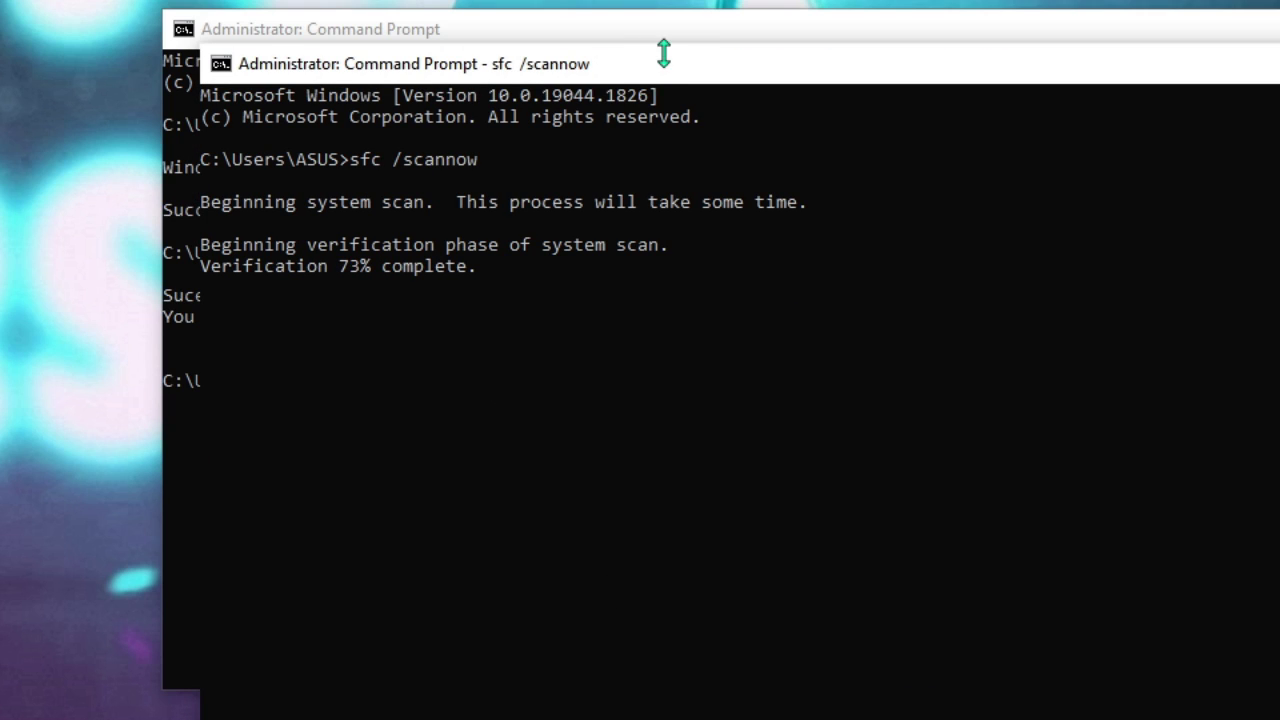
# - Keep the sfc /scannow console in view until it reports no integrity violations at 100%
pyautogui.moveTo(659, 63); pyautogui.dragTo(624, 56)
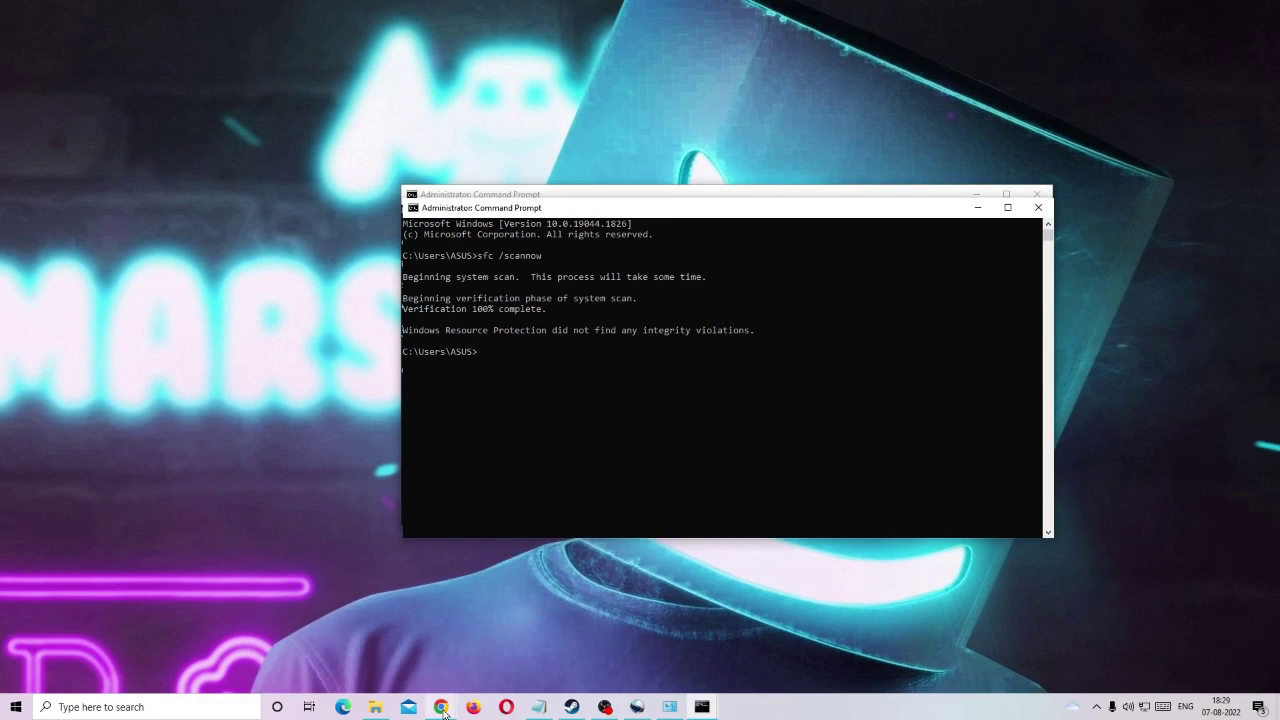
# - Run a speedtest.net test in a new Chrome tab, getting about 49.20 Mbps download and 16 ms ping
pyautogui.moveTo(369, 719)
pyautogui.click(505, 676)
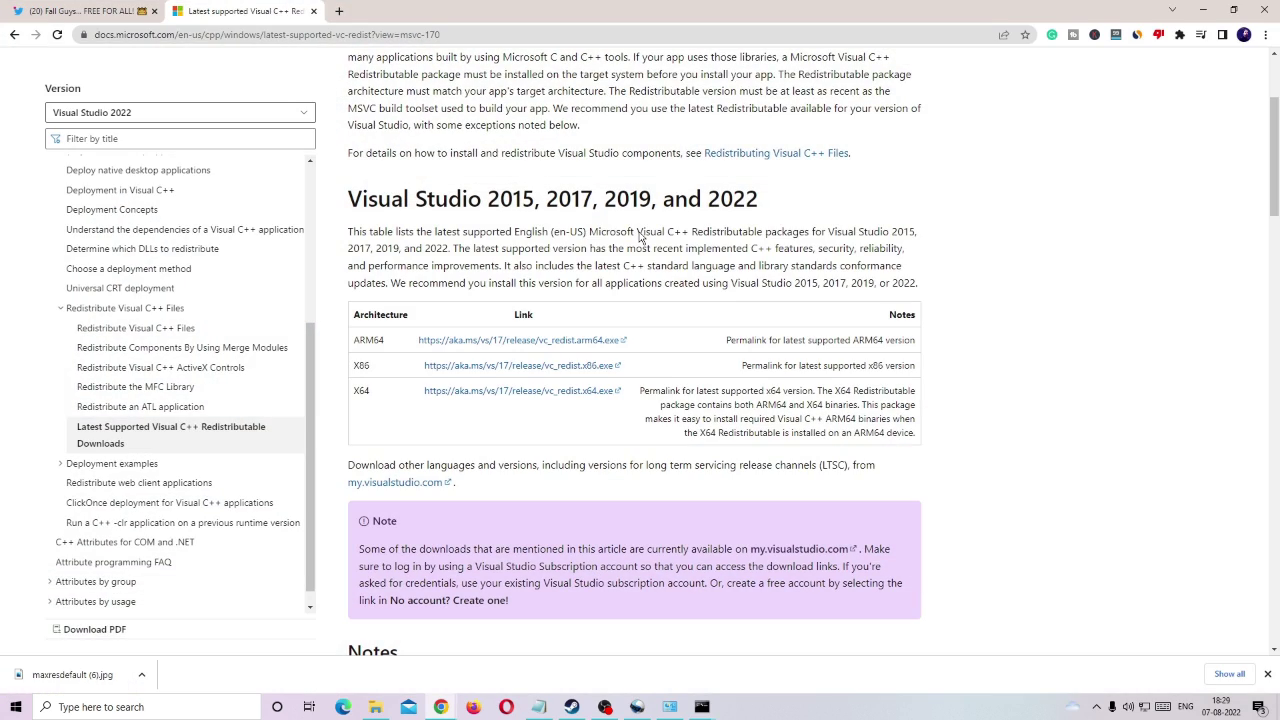
pyautogui.click(340, 11)
pyautogui.write('s')
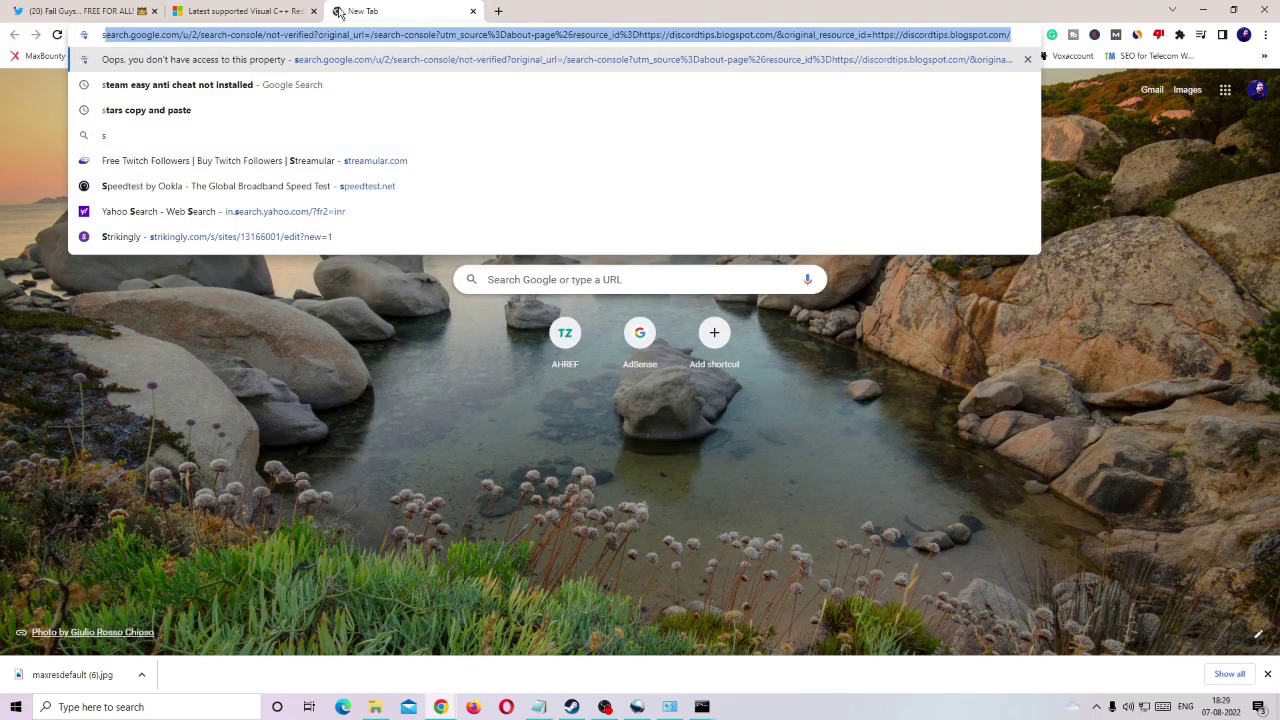
pyautogui.write('pee')
pyautogui.press('Return')
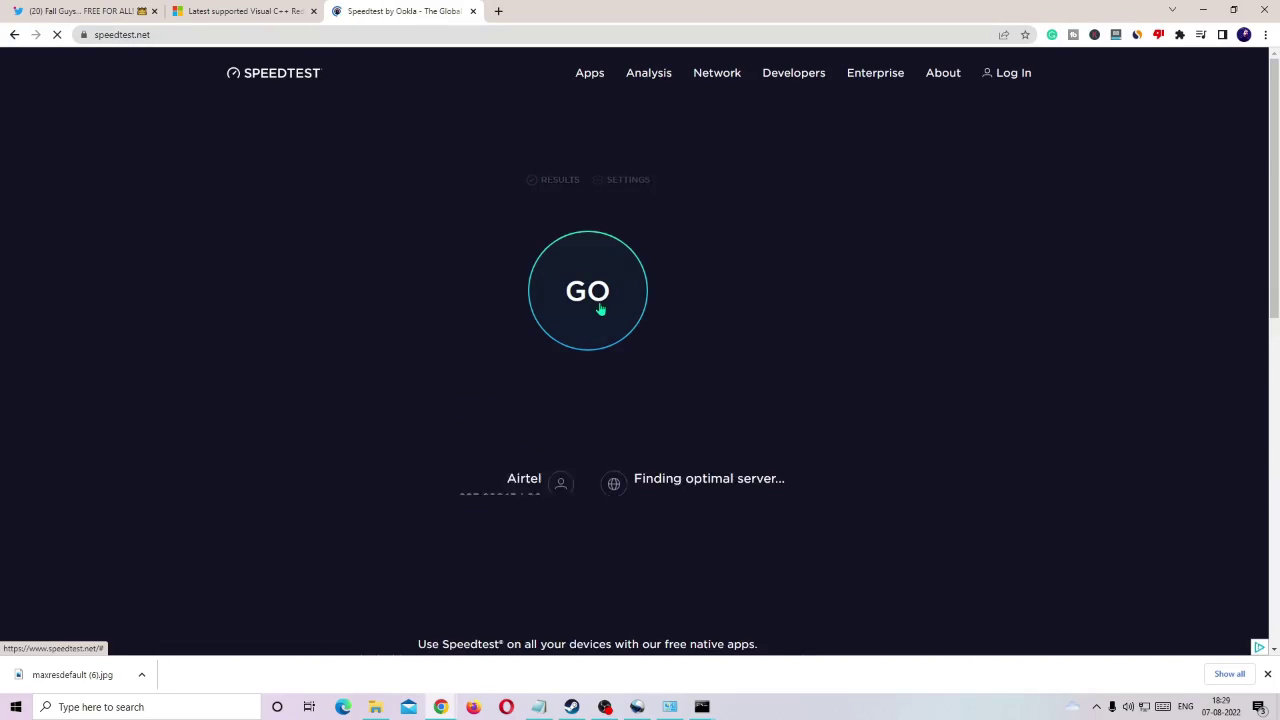
pyautogui.click(600, 309)
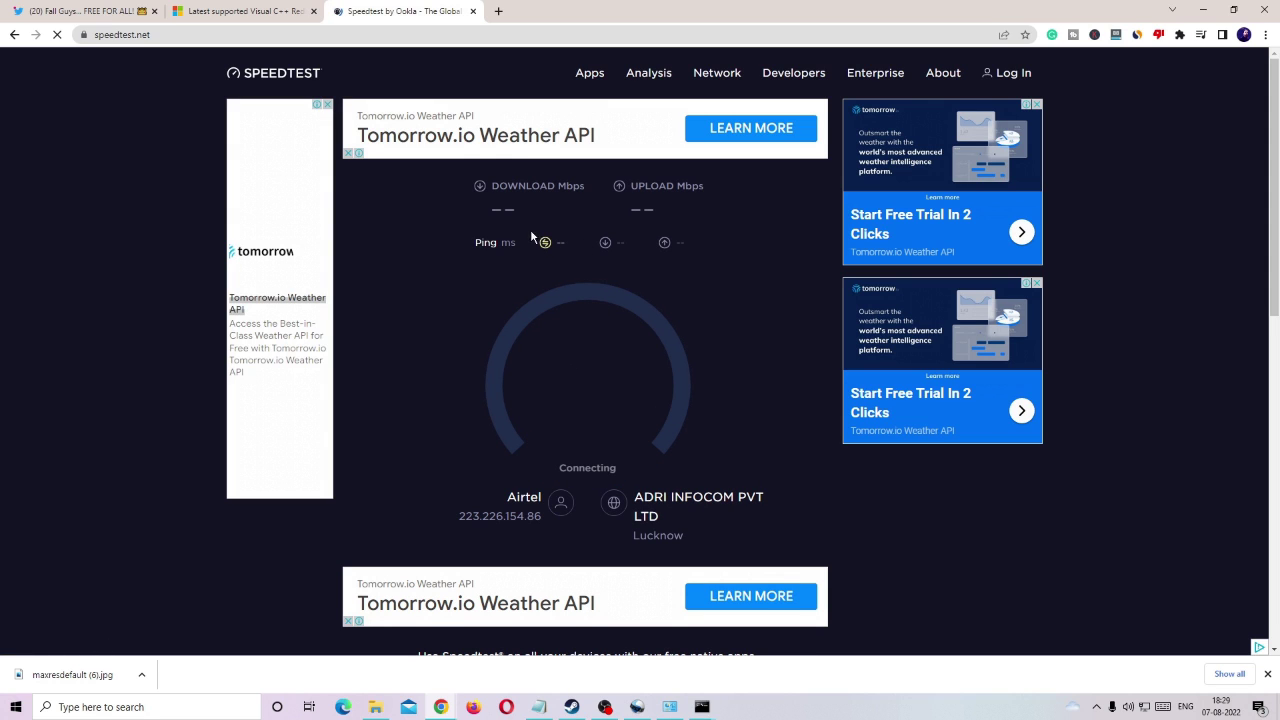